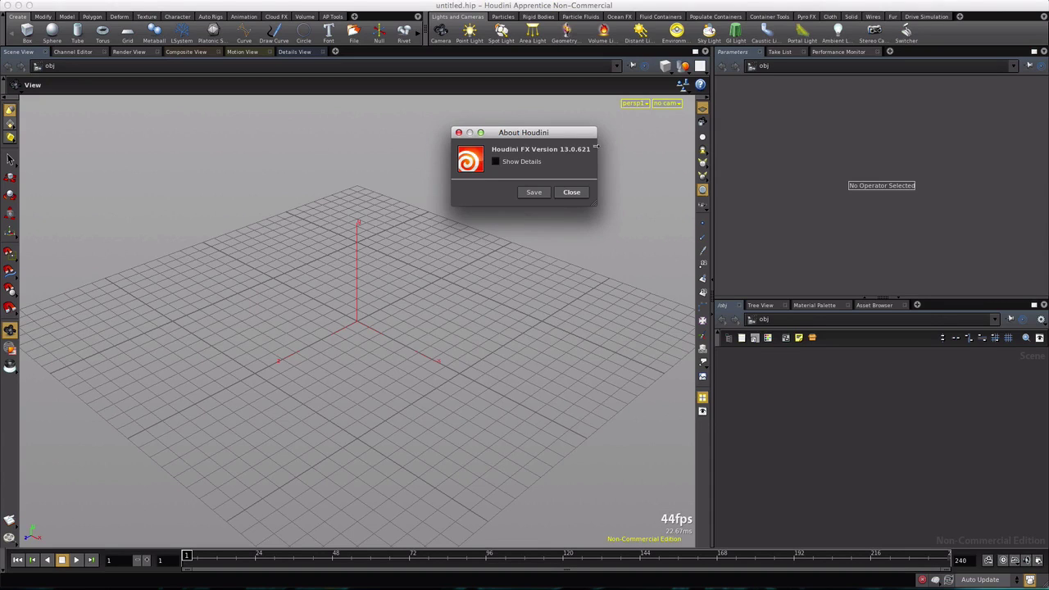
- Move the About Houdini 13.0.621 window aside and close it
drag(568, 137, 590, 143)
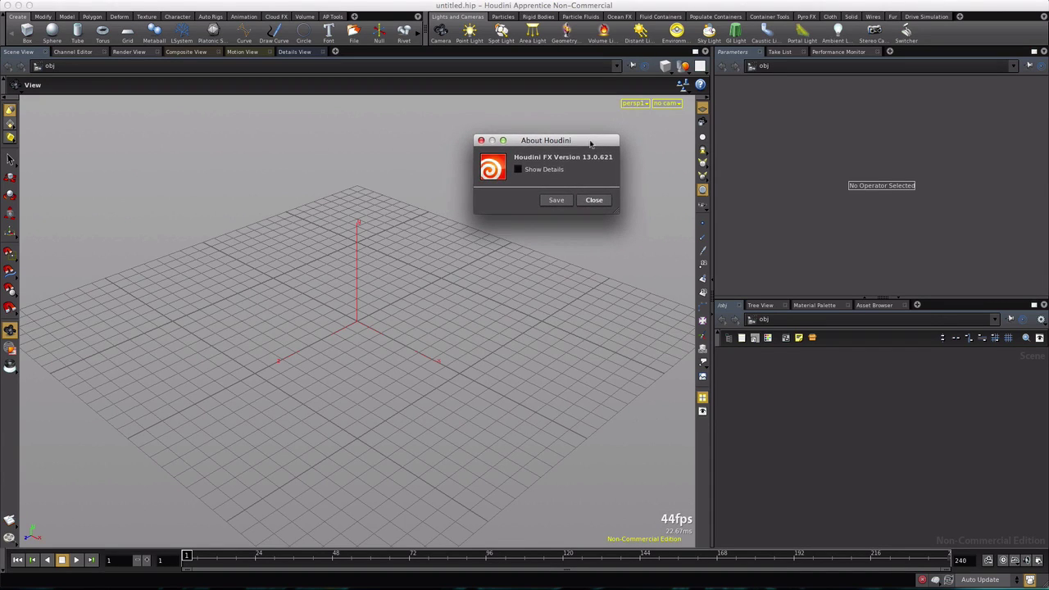
click(593, 201)
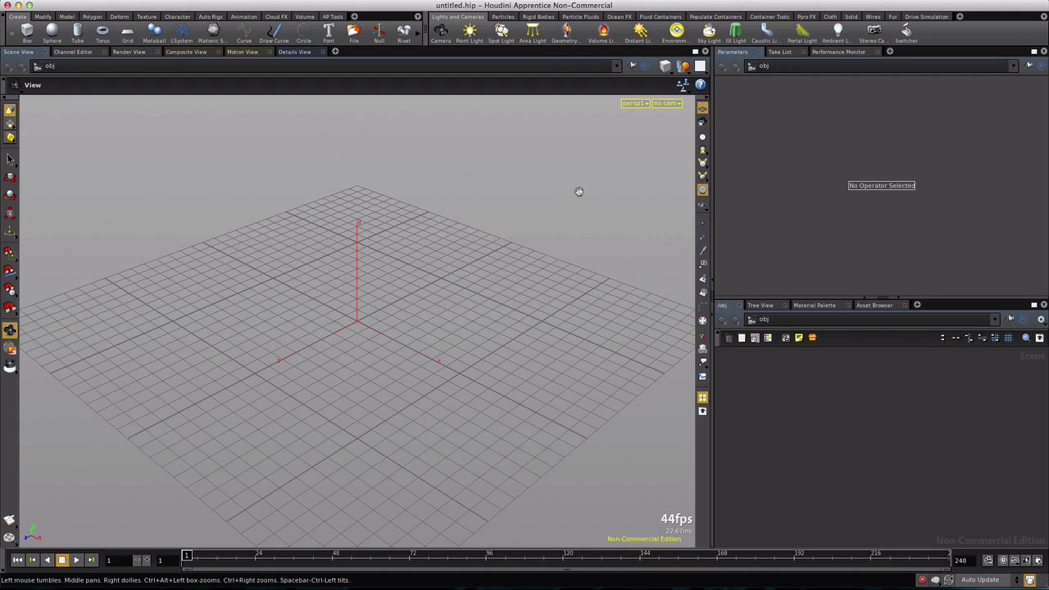
- Create a FLIP Tank from the Particle Fluids shelf with Size X and Y of 10
click(578, 16)
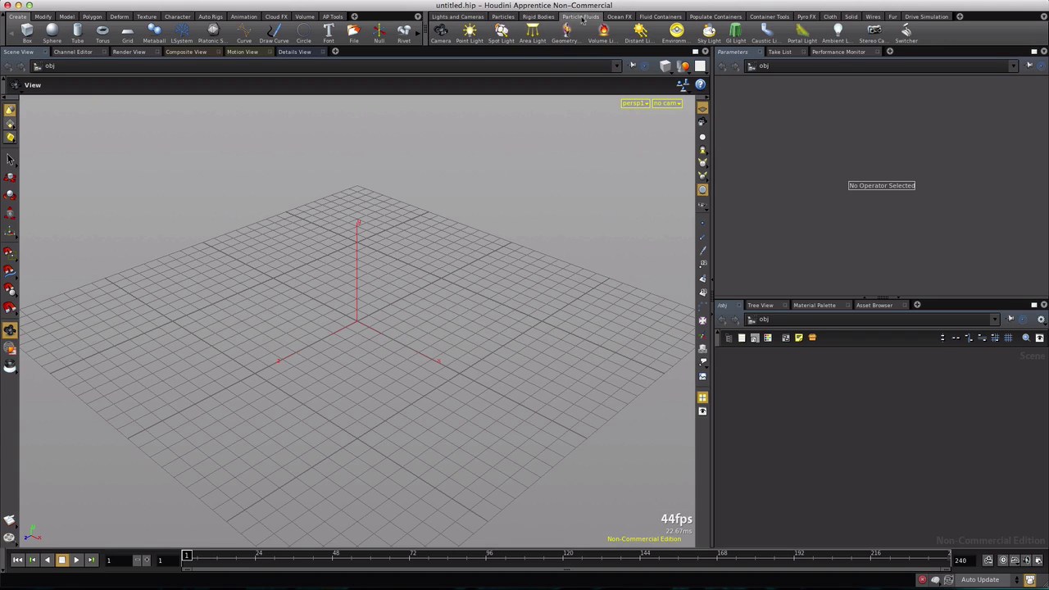
click(480, 31)
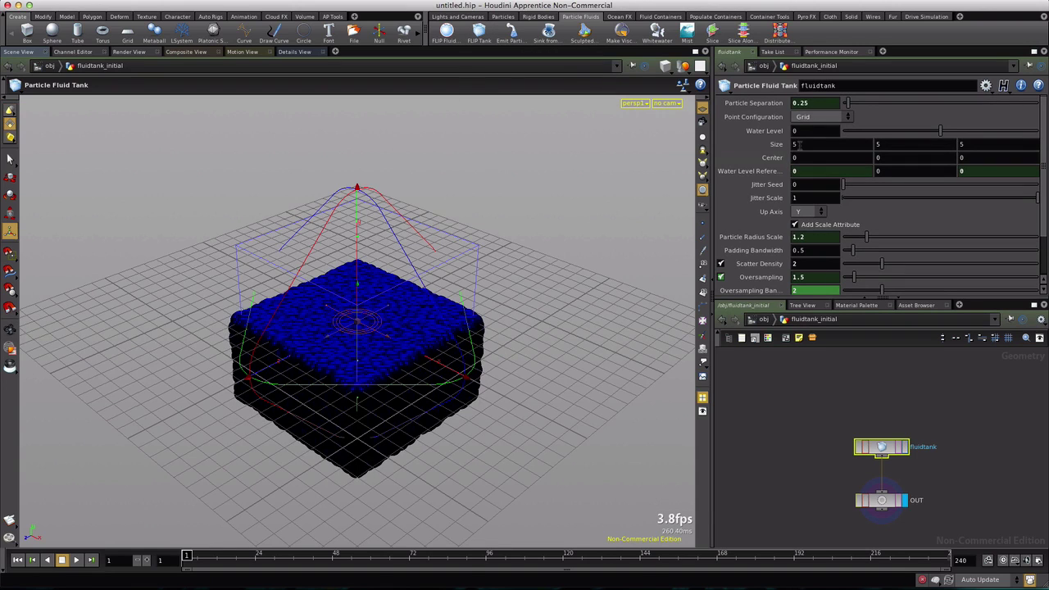
middle_drag(775, 146, 775, 146)
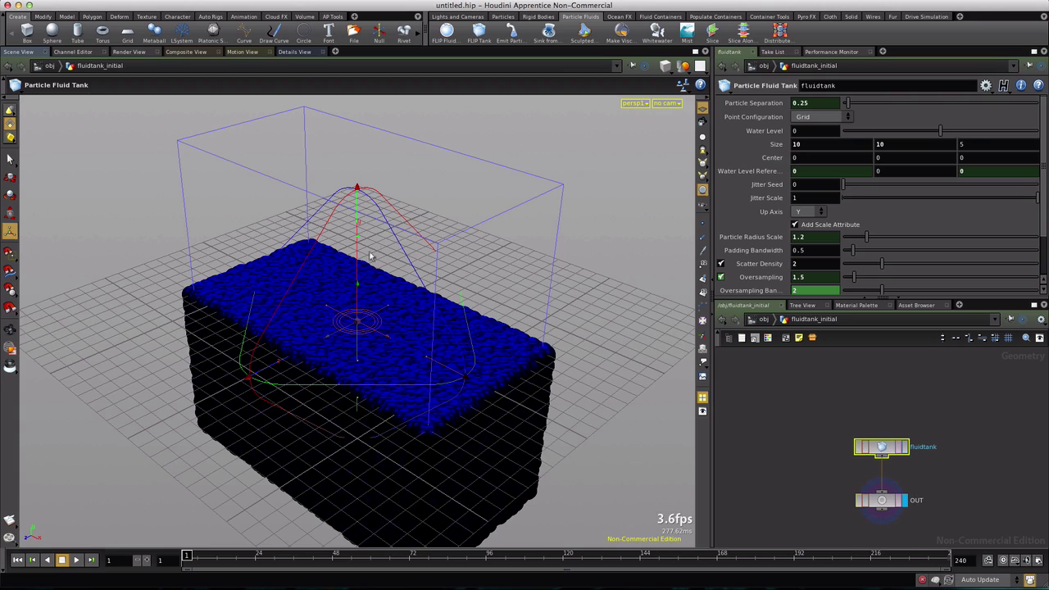
key(Escape)
- Raise the tank's centre to about Y 3.986 from a side view, then view it from above
scroll(338, 395, down, 5)
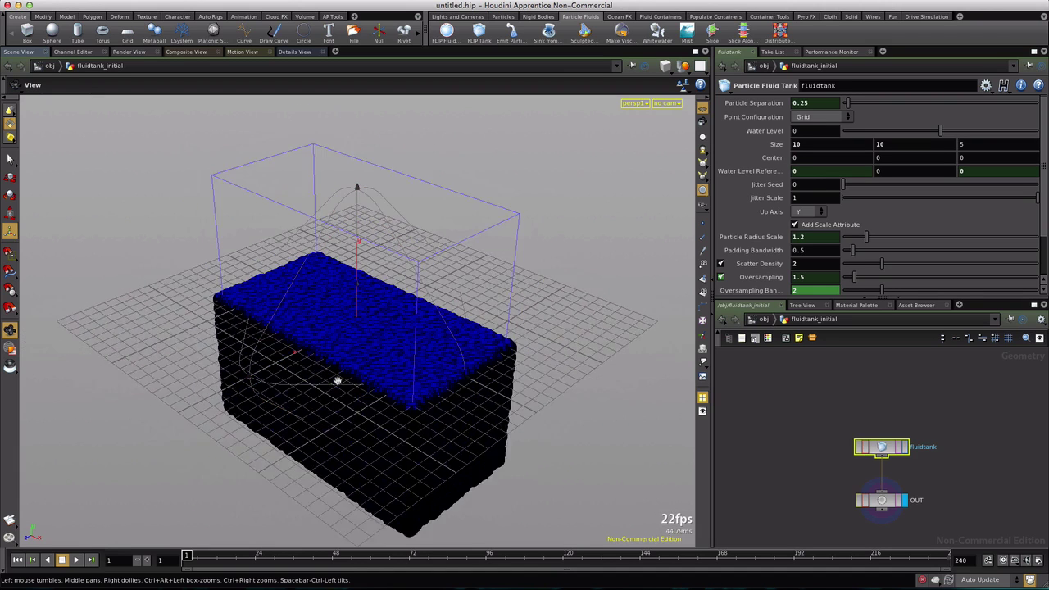
drag(338, 394, 385, 347)
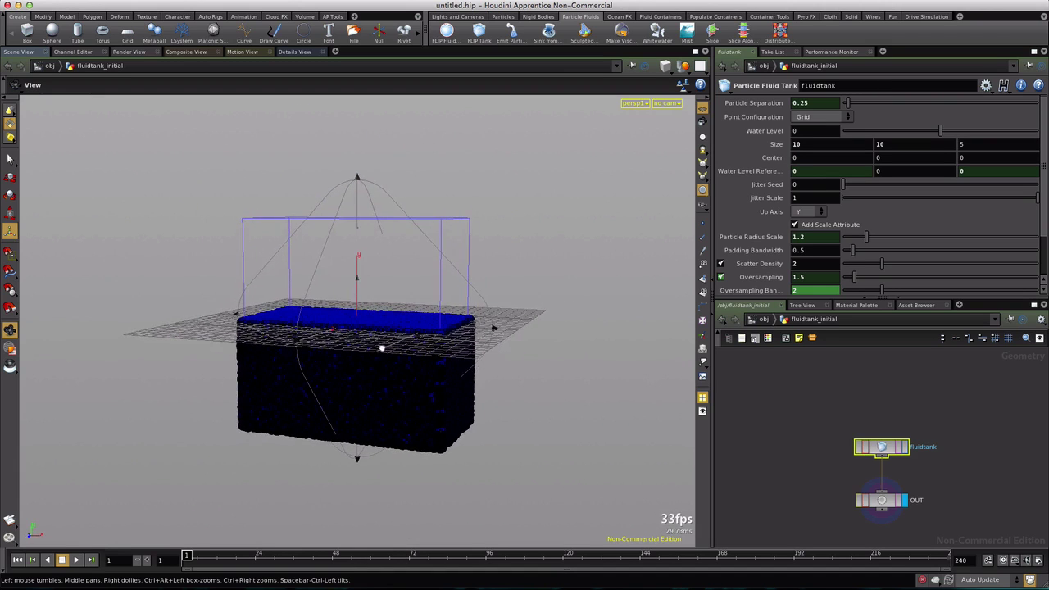
key(Return)
drag(361, 280, 361, 192)
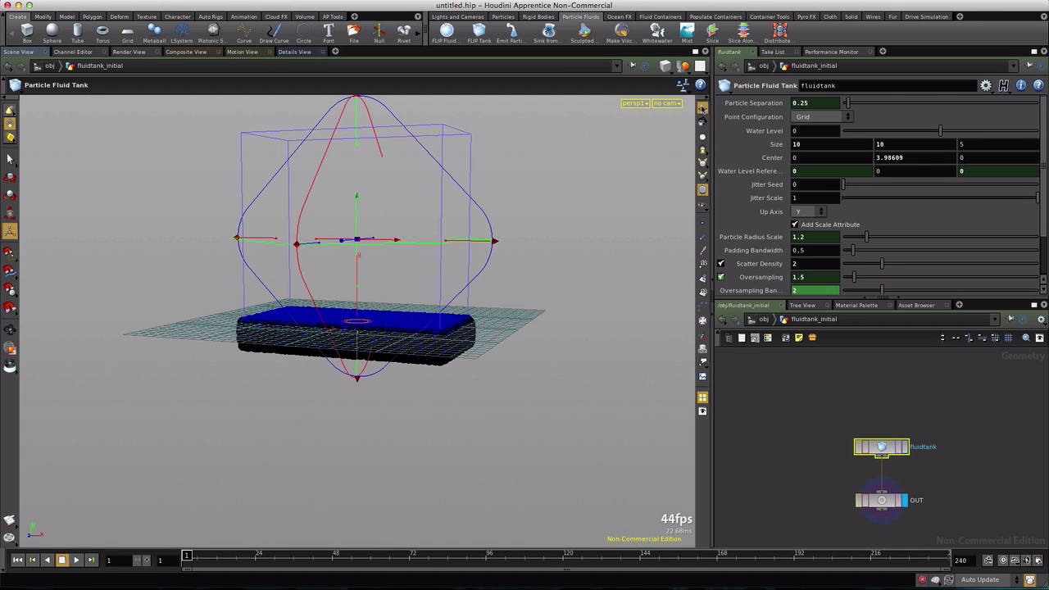
key(Escape)
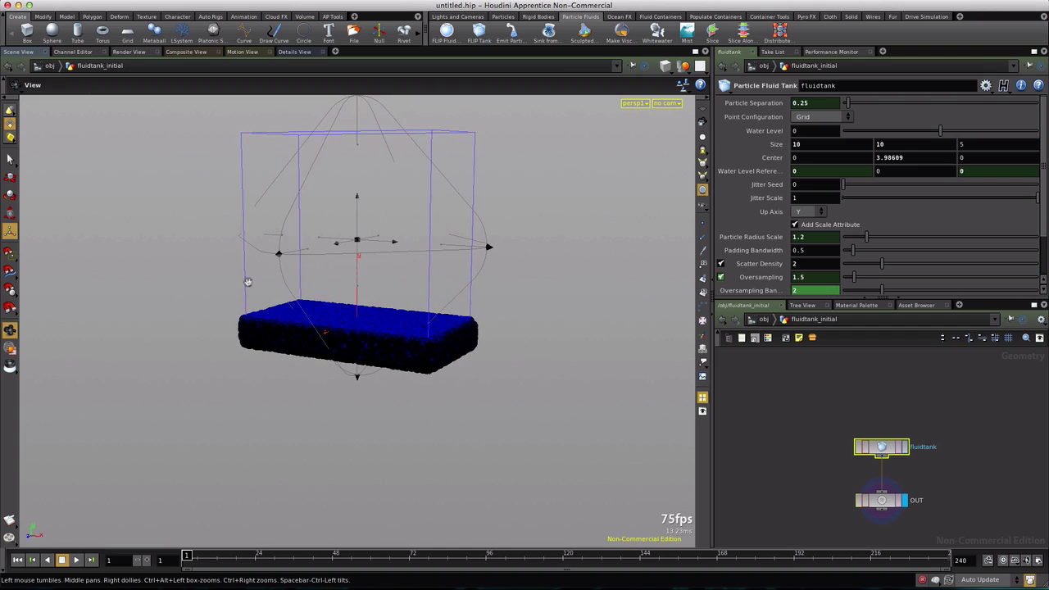
drag(330, 258, 305, 363)
scroll(344, 326, up, 3)
- Change the global animation End frame from 240 to 180 and confirm the frame range prompt
key(Return)
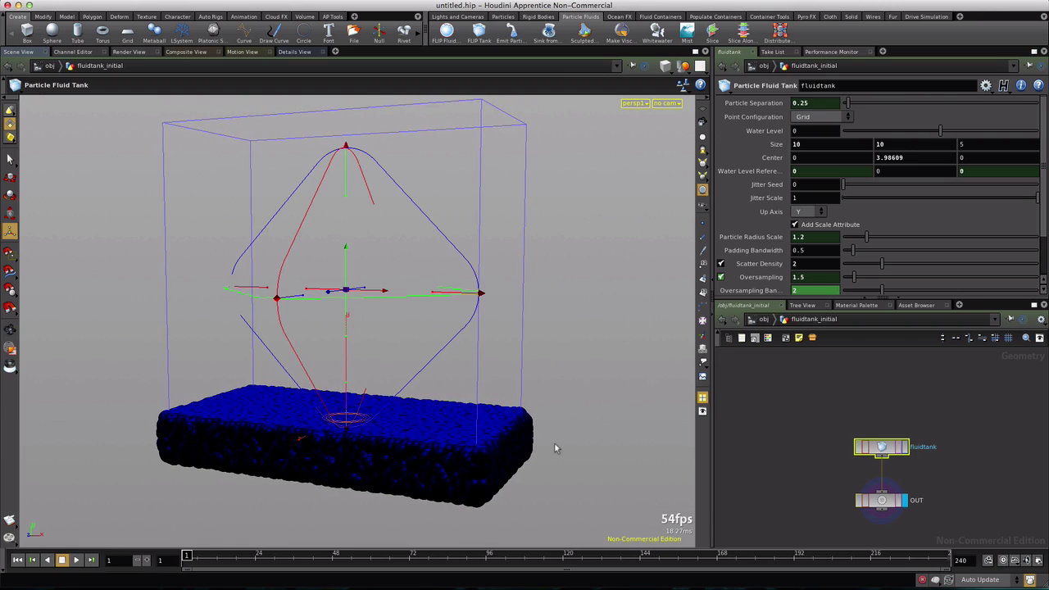
click(1003, 561)
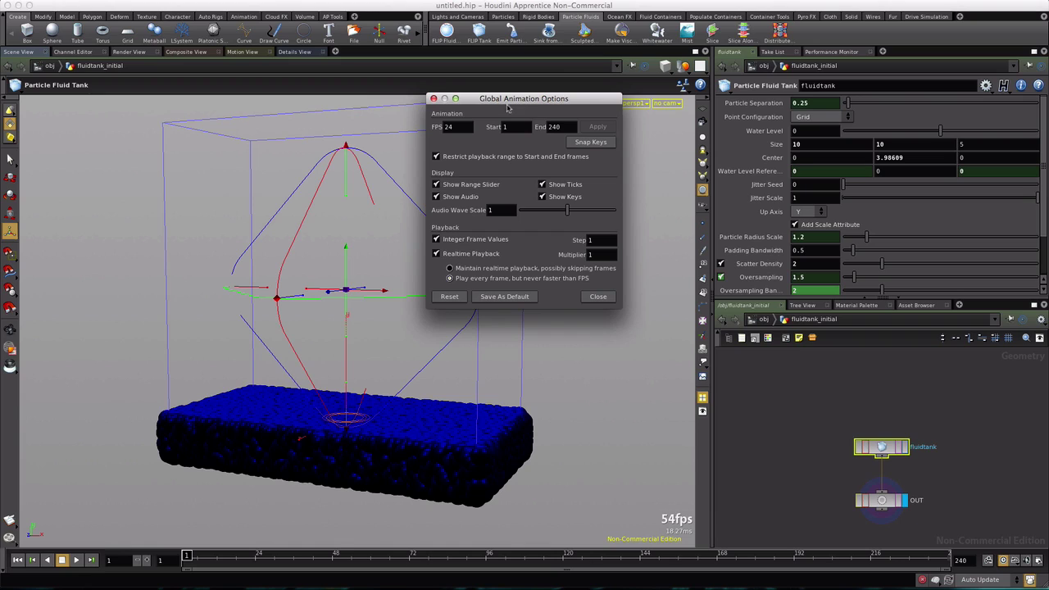
double_click(554, 127)
text(180)
click(600, 297)
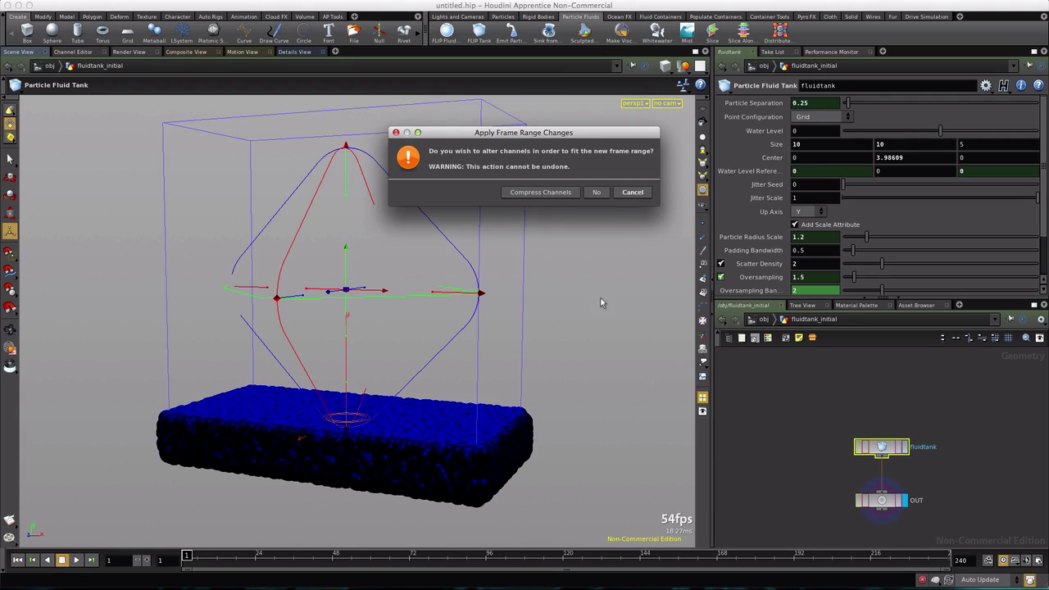
click(598, 195)
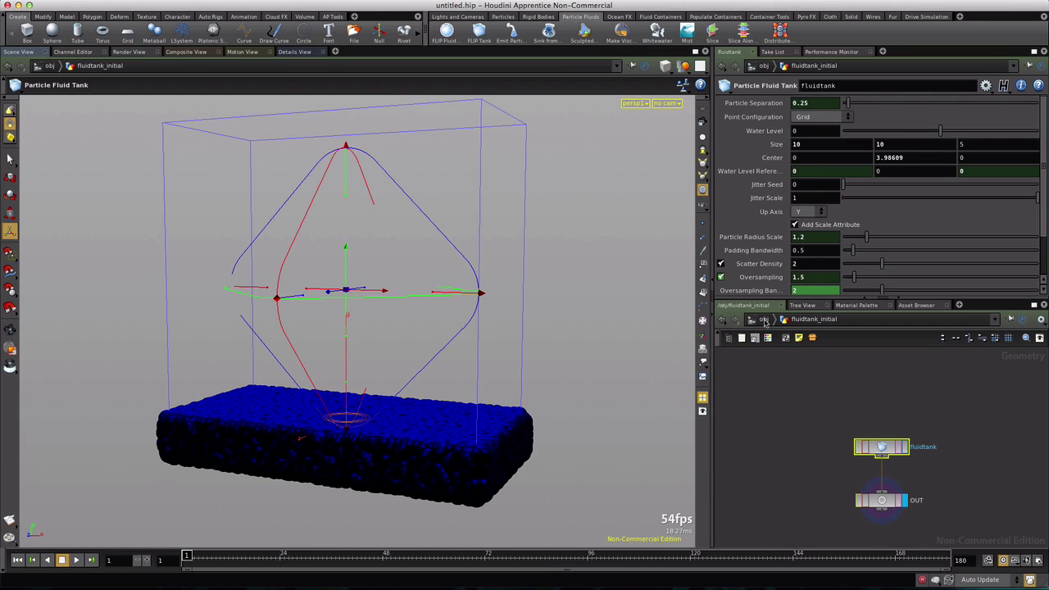
- Inside AutoDopNetwork, wire a Velocity Impulse Force (velimpulseforce1) between fliptank and flipsolver1
click(764, 320)
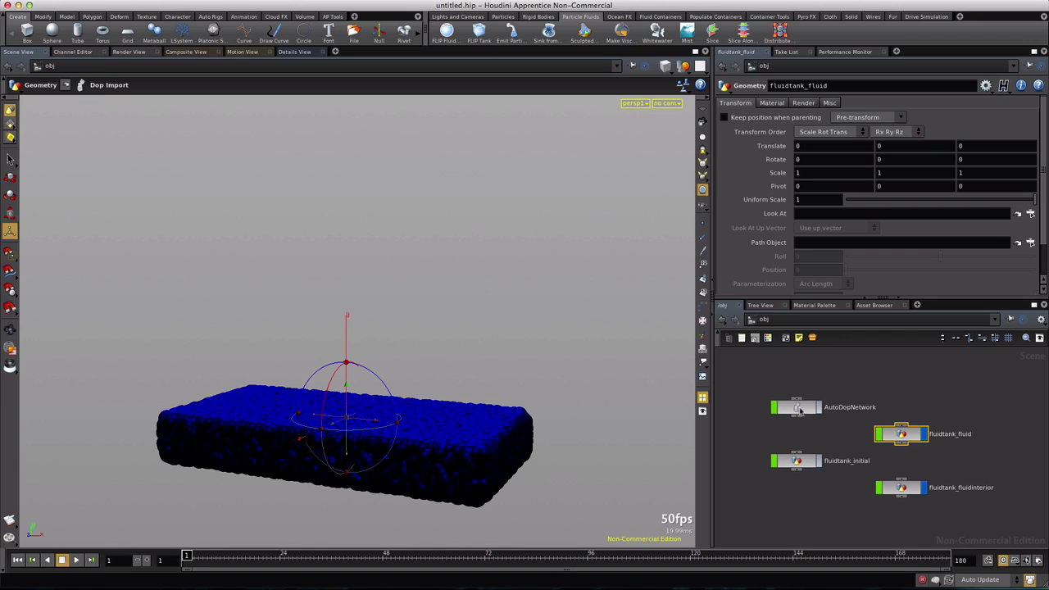
double_click(799, 408)
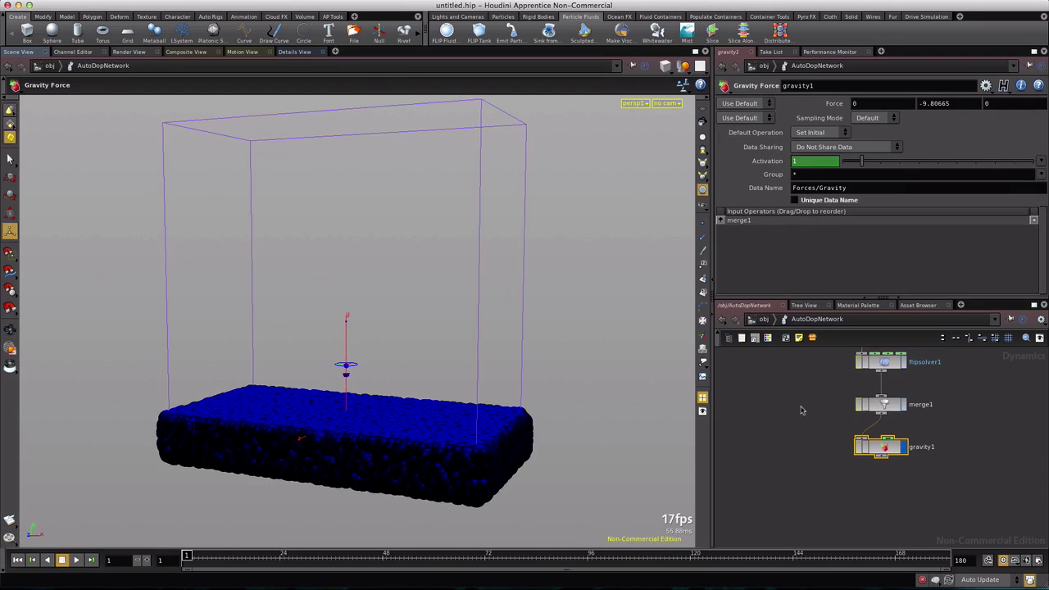
middle_drag(806, 385, 803, 463)
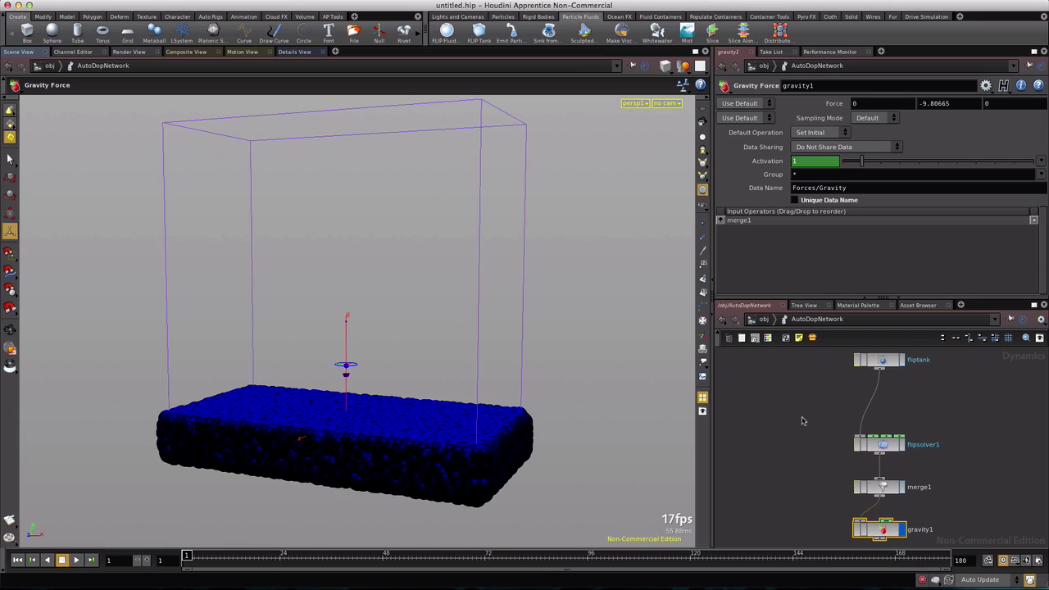
key(Tab)
mouse_move(819, 411)
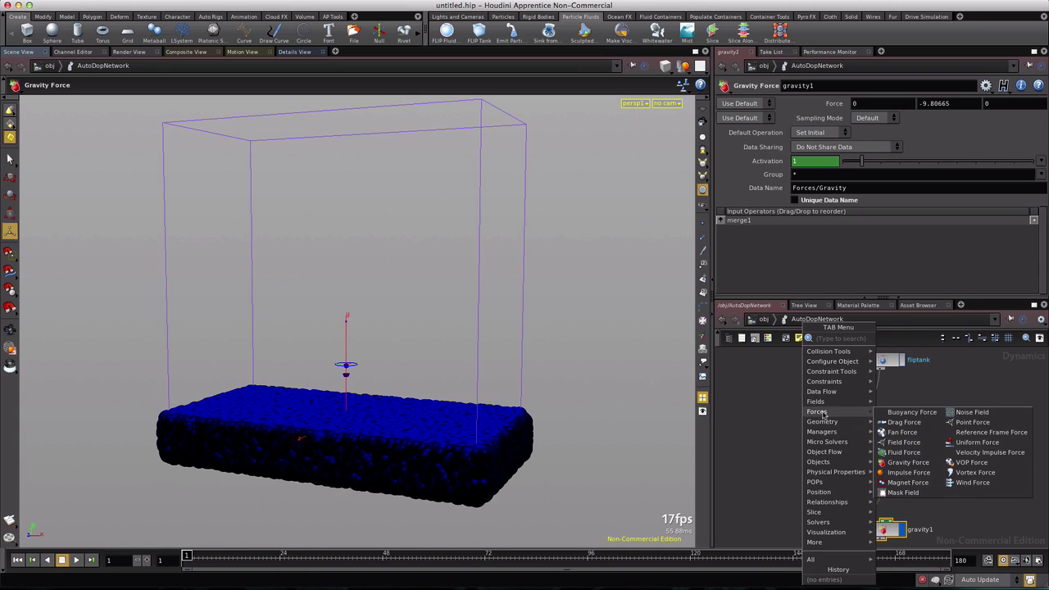
click(985, 453)
click(879, 404)
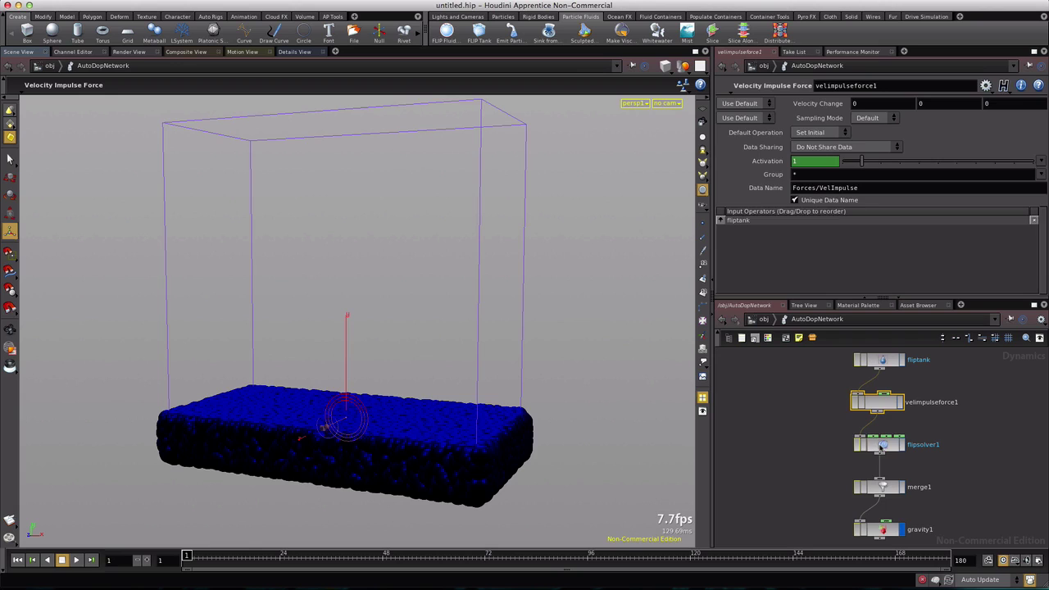
click(880, 446)
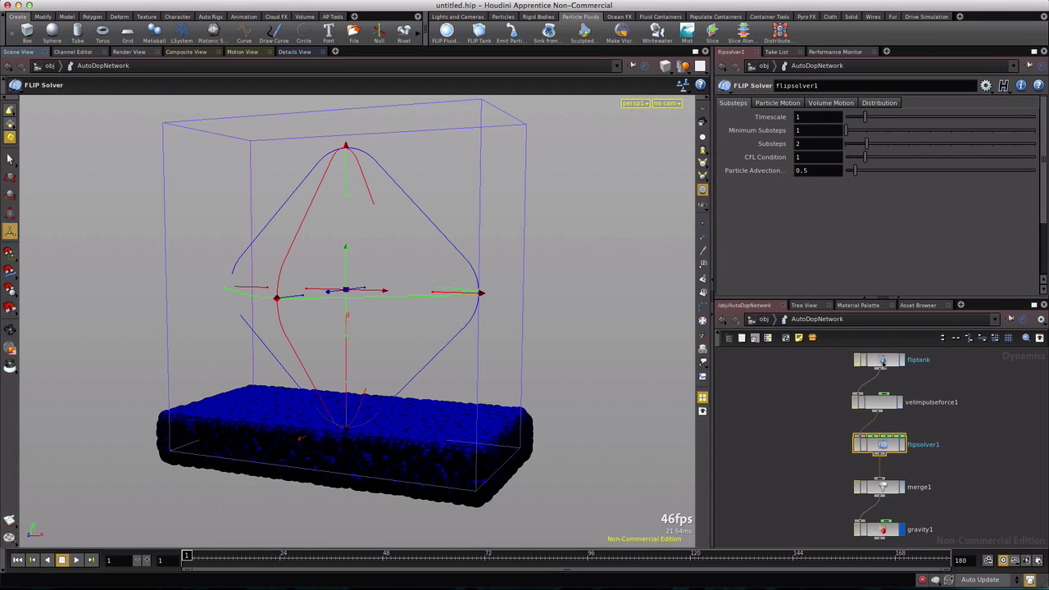
- Set fliptank's Guides > Particles Visualization from Sprites to Particles
click(882, 361)
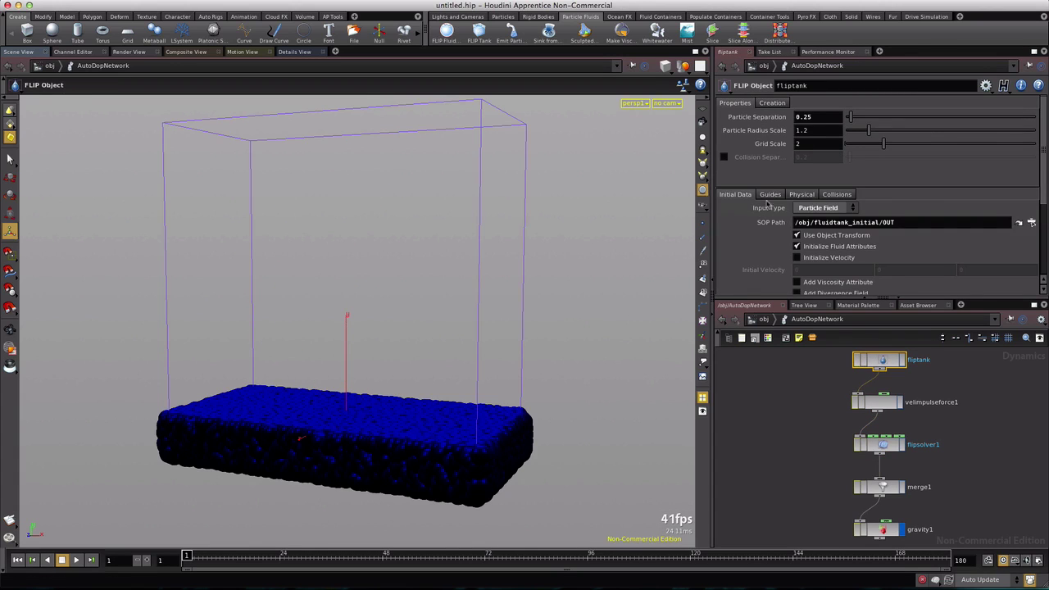
click(770, 195)
click(760, 208)
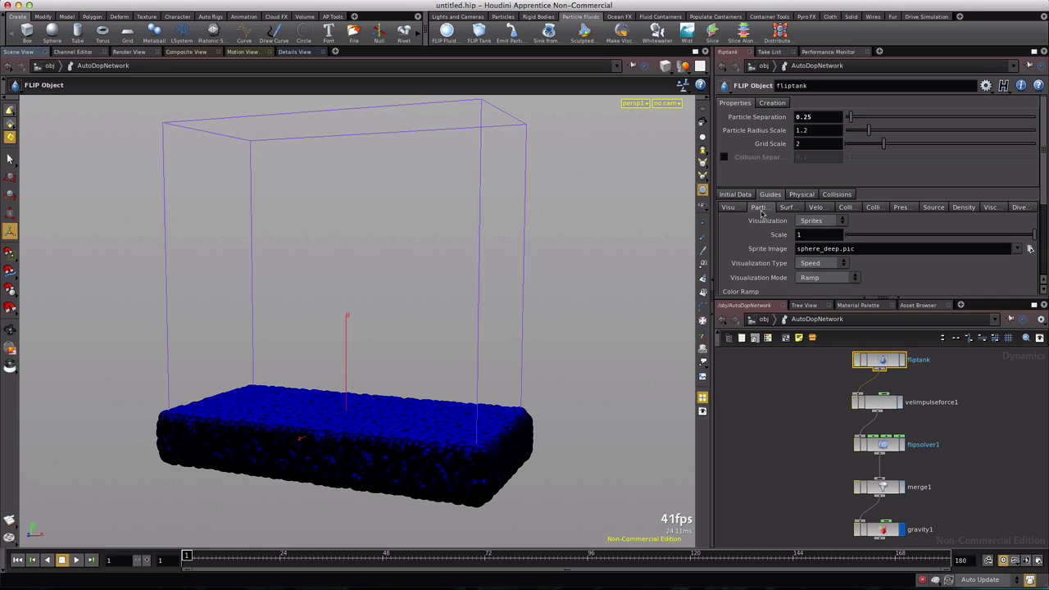
click(843, 221)
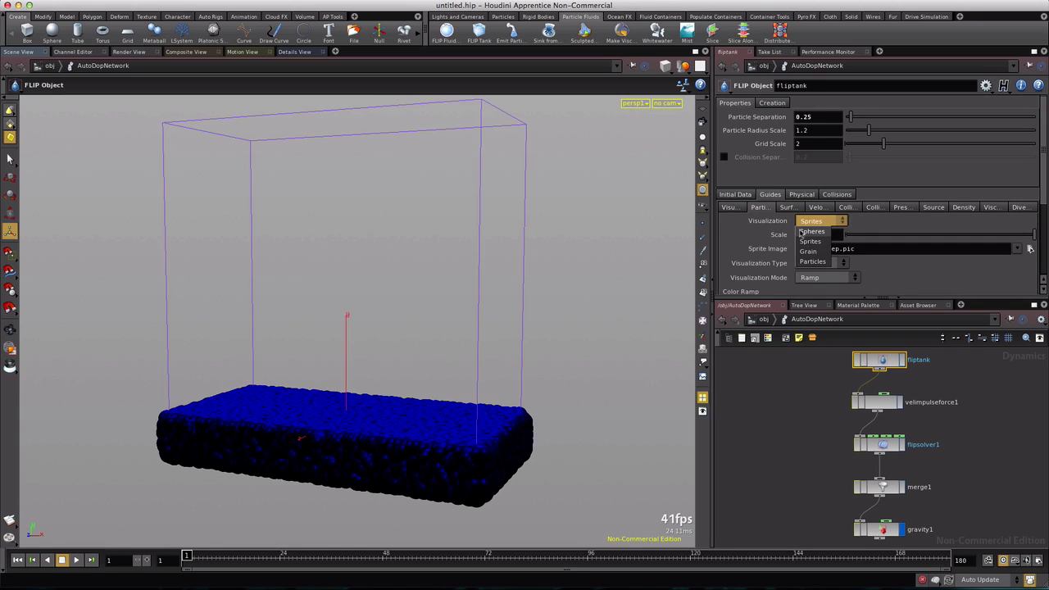
click(811, 262)
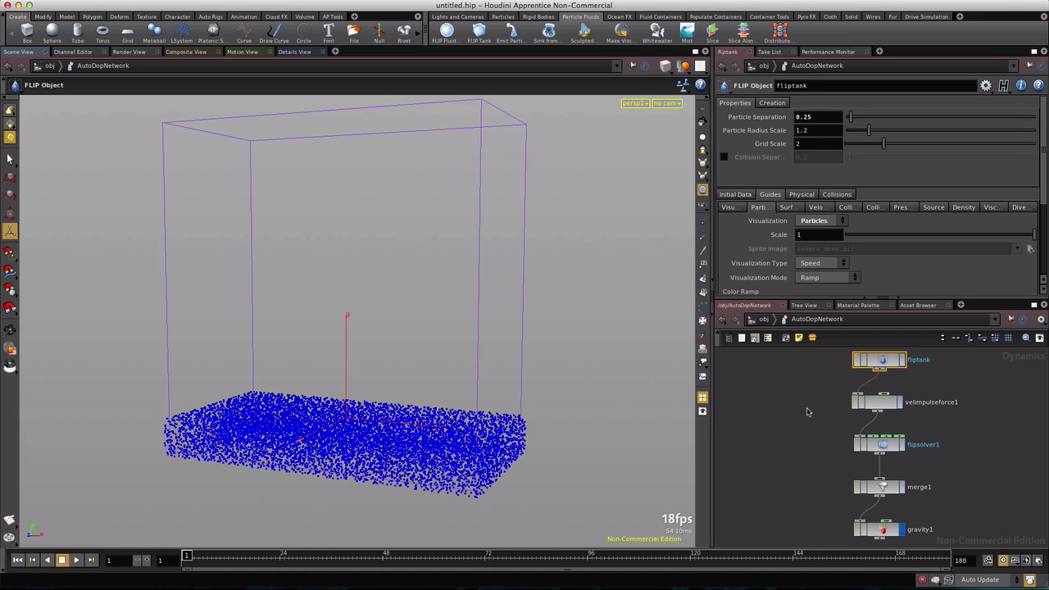
- Keyframe velimpulseforce1's Velocity Change Y at 2.3 on frame 23
click(882, 403)
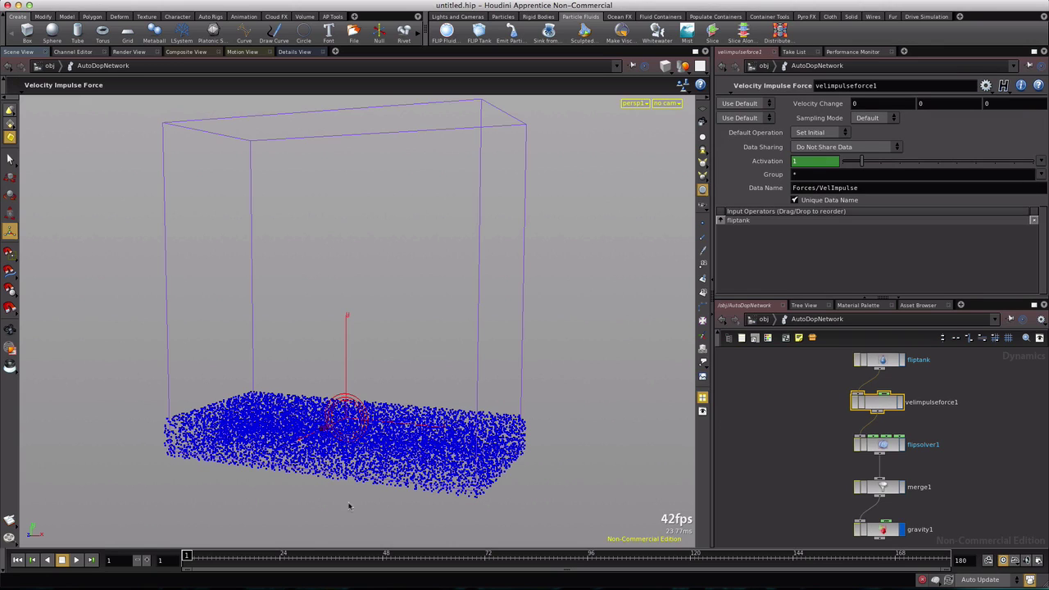
click(89, 563)
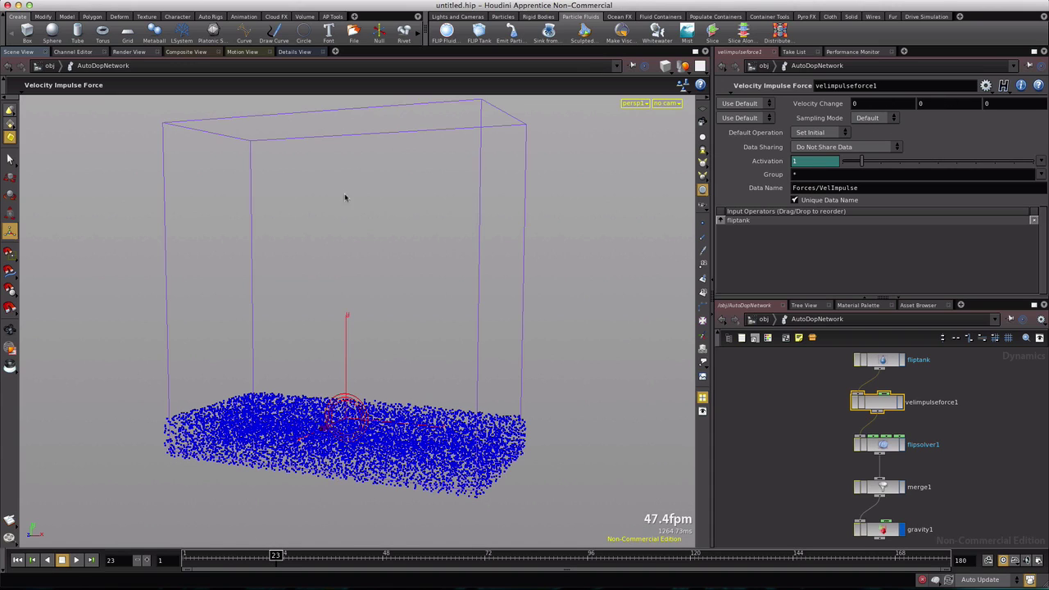
click(930, 107)
text(2.3)
key(Return)
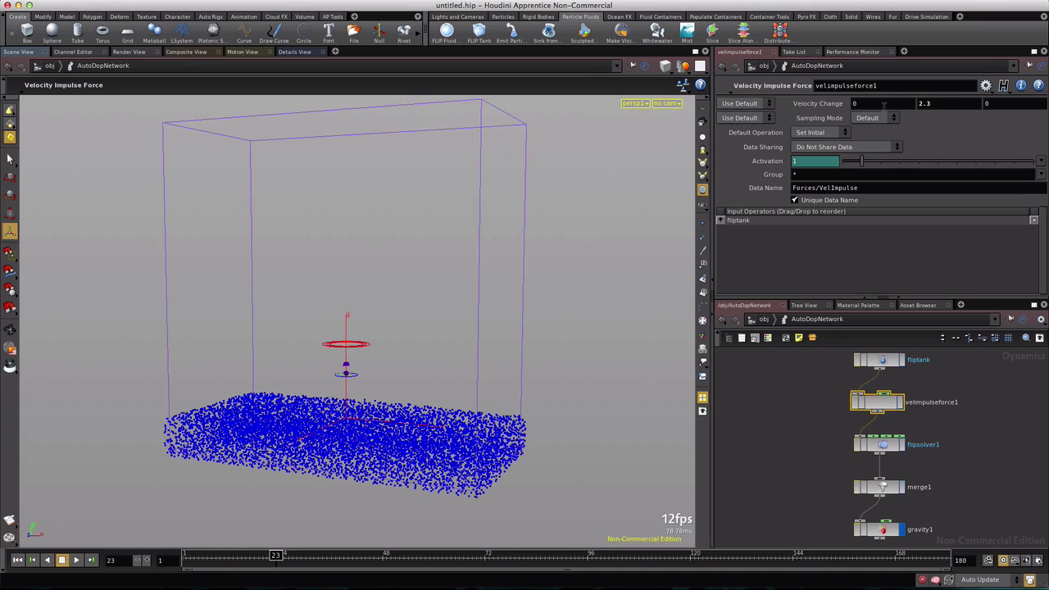
alt+click(947, 104)
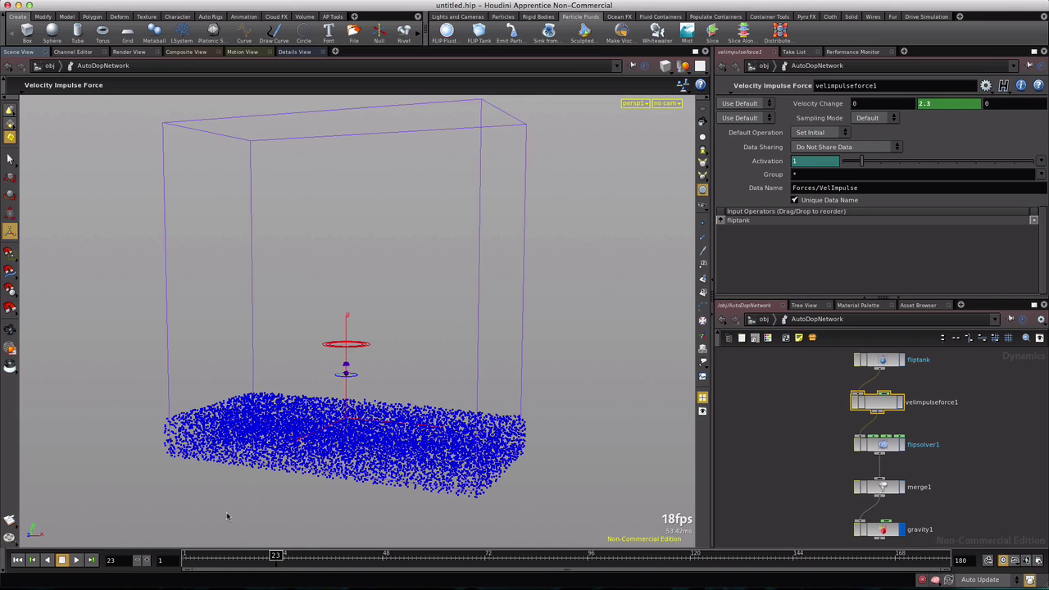
- Key the Velocity Change Y to 0 at frame 24
click(146, 560)
click(138, 561)
drag(945, 113, 896, 106)
text(0)
key(Return)
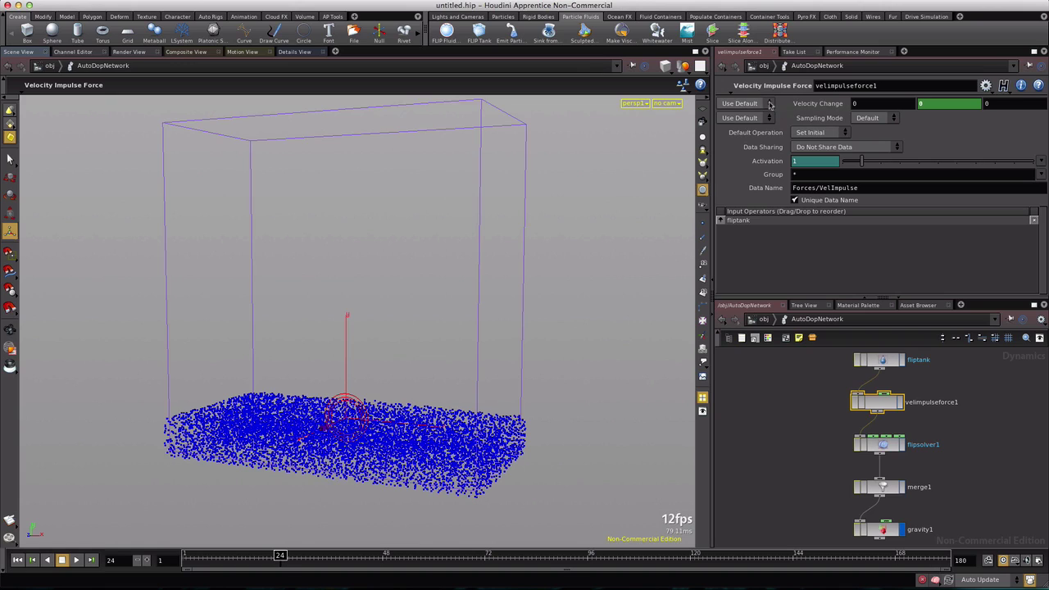
- Replay the simulation from frame 1 with the default Velocity Change operation
click(771, 104)
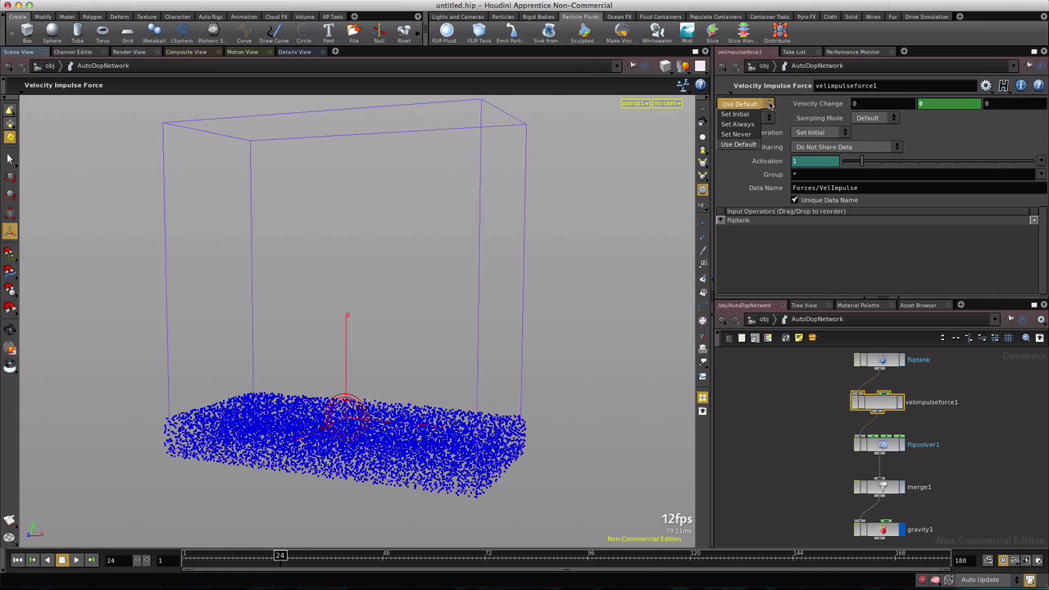
click(771, 104)
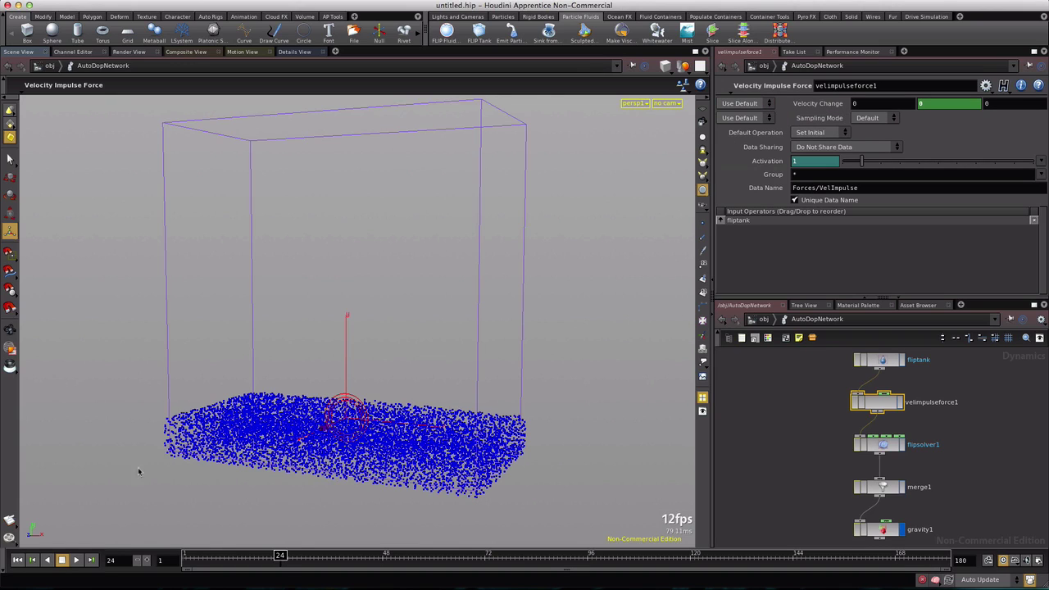
click(17, 560)
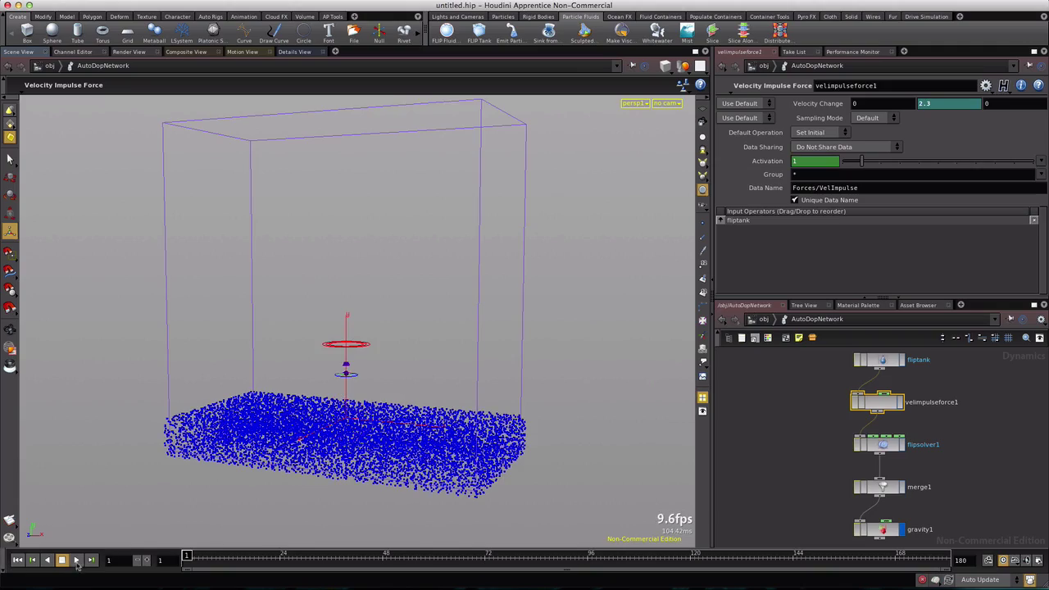
click(76, 559)
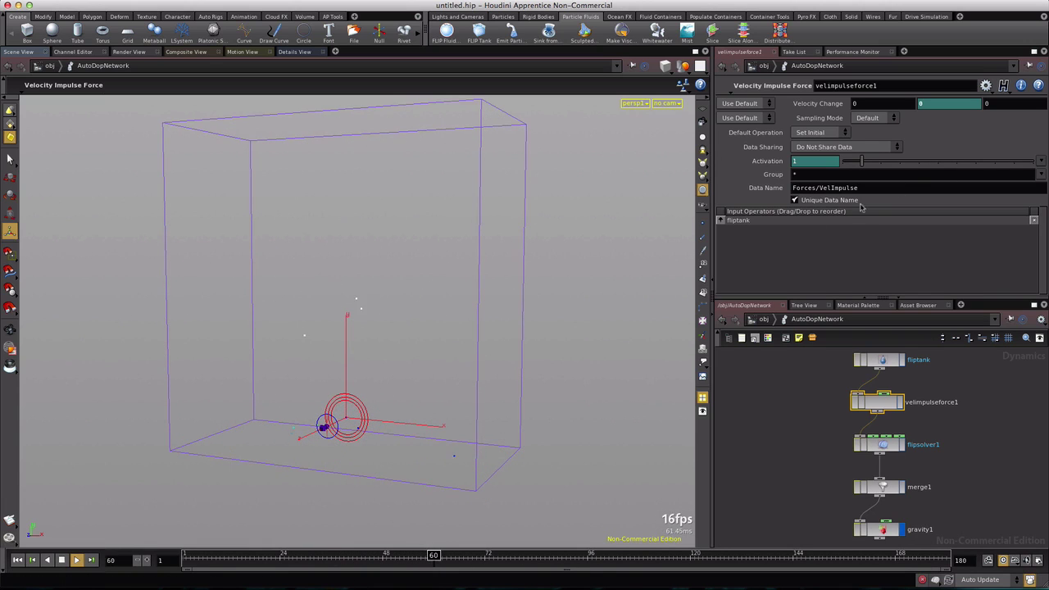
key(Escape)
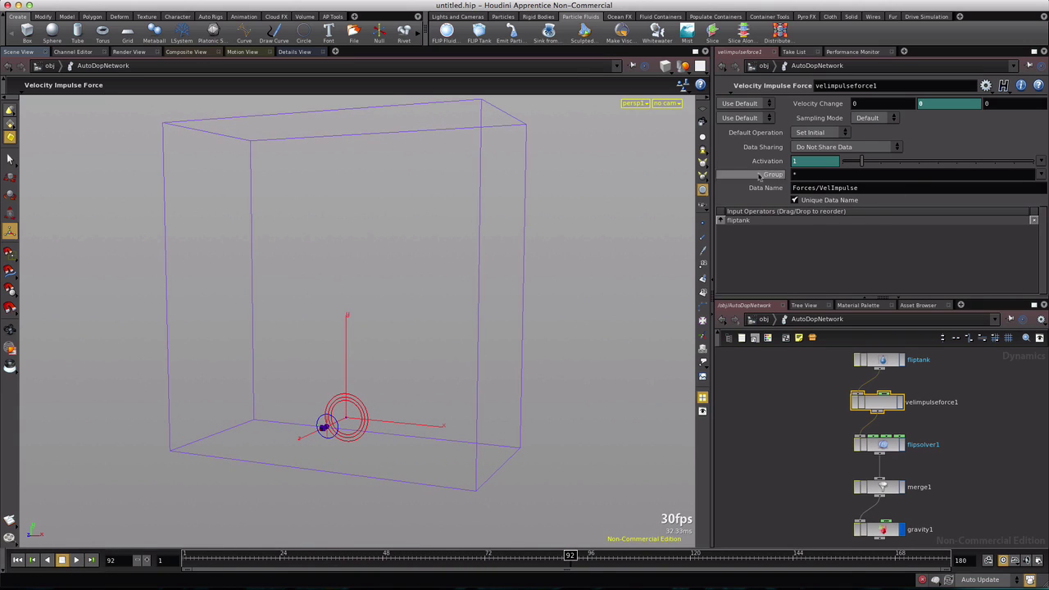
- Set the Velocity Change operation to Set Always and replay the sim from frame 1
click(769, 105)
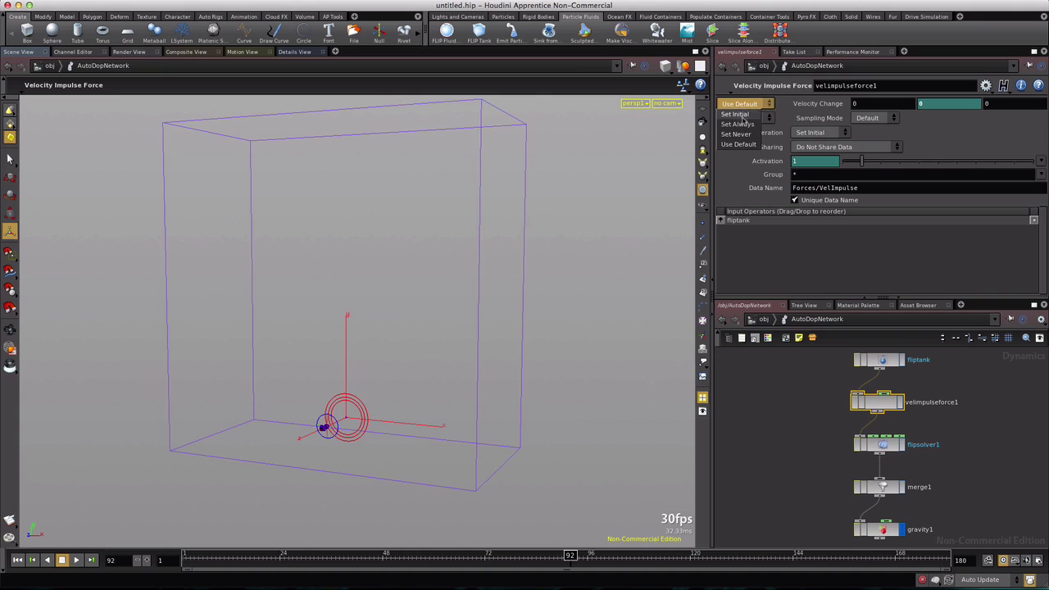
click(736, 124)
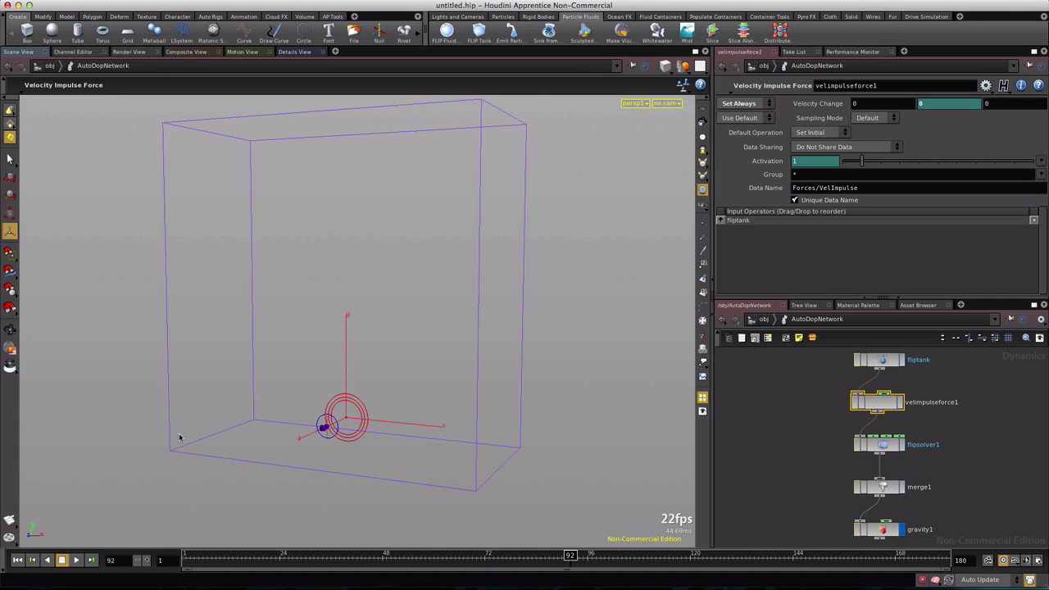
click(17, 560)
click(76, 560)
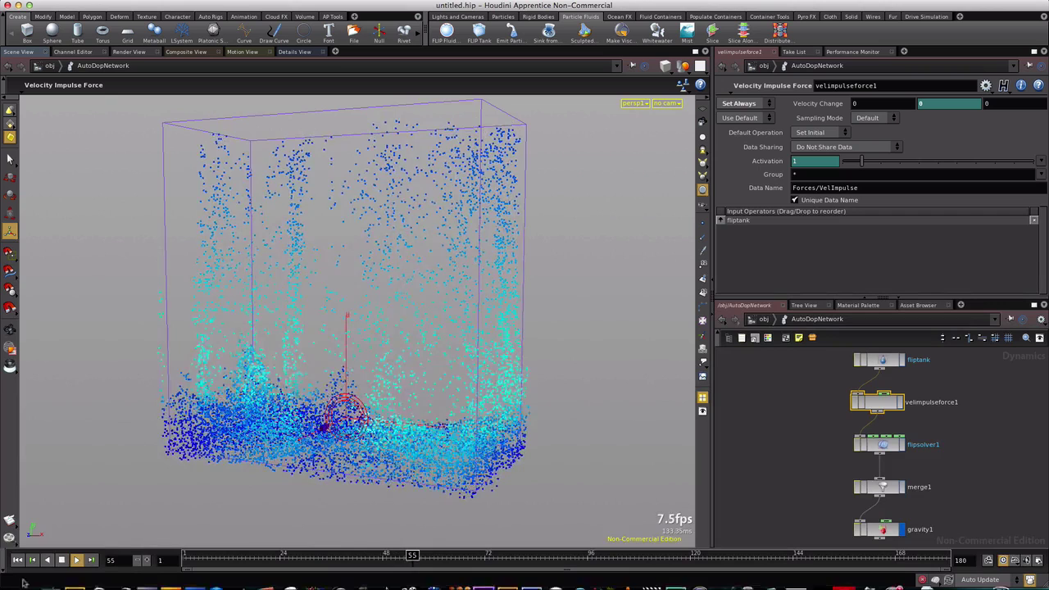
click(62, 560)
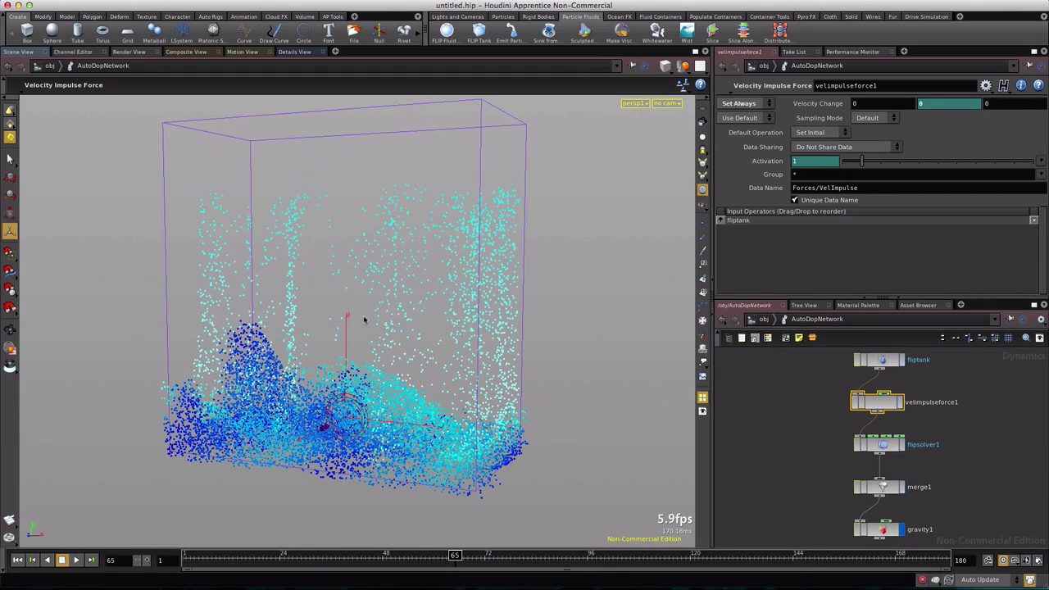
- Switch the operation back to Use Default, then to Set Always again
click(768, 104)
click(748, 129)
click(771, 104)
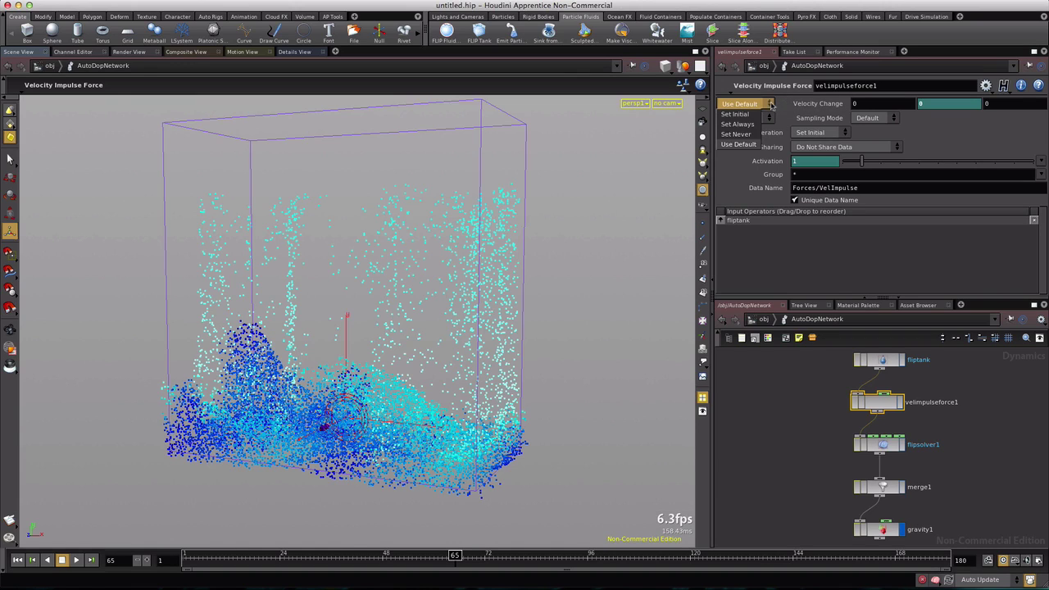
click(737, 125)
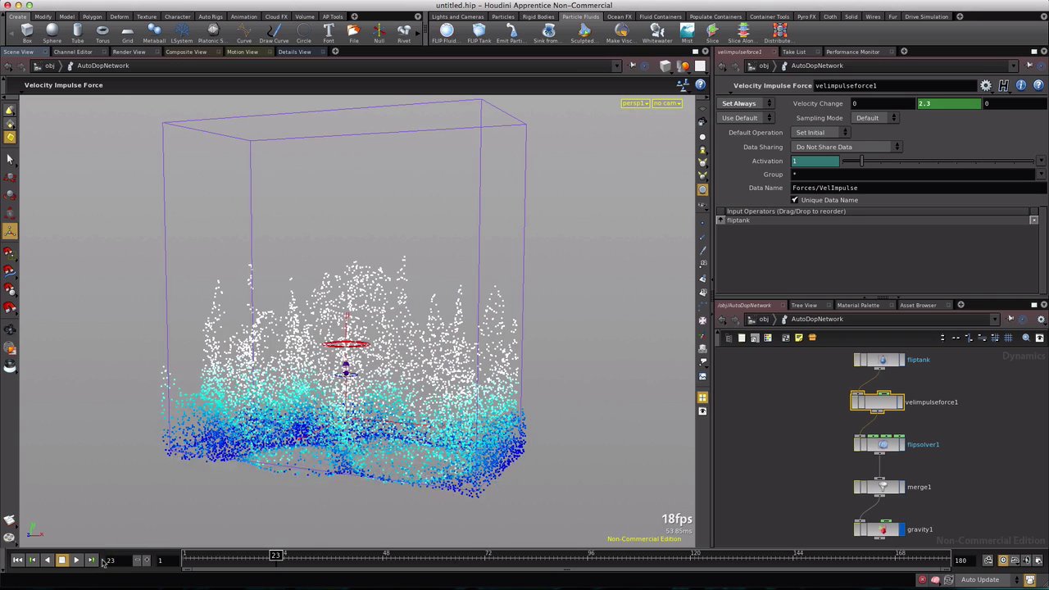
- Keyframe flipsolver1's Timescale at the current frame and move to frame 24
click(878, 444)
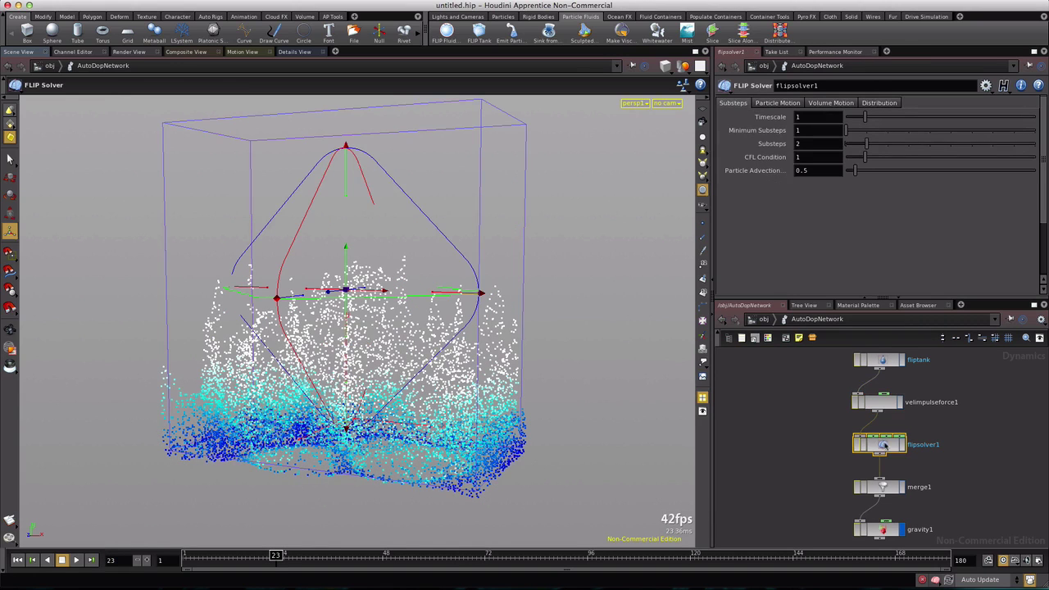
alt+click(803, 117)
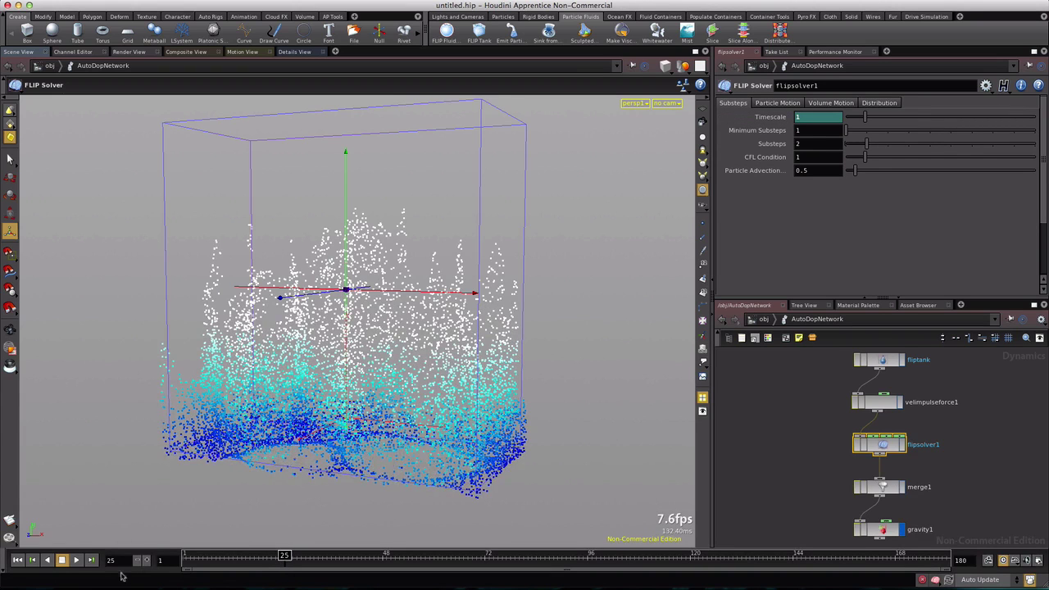
key(Left)
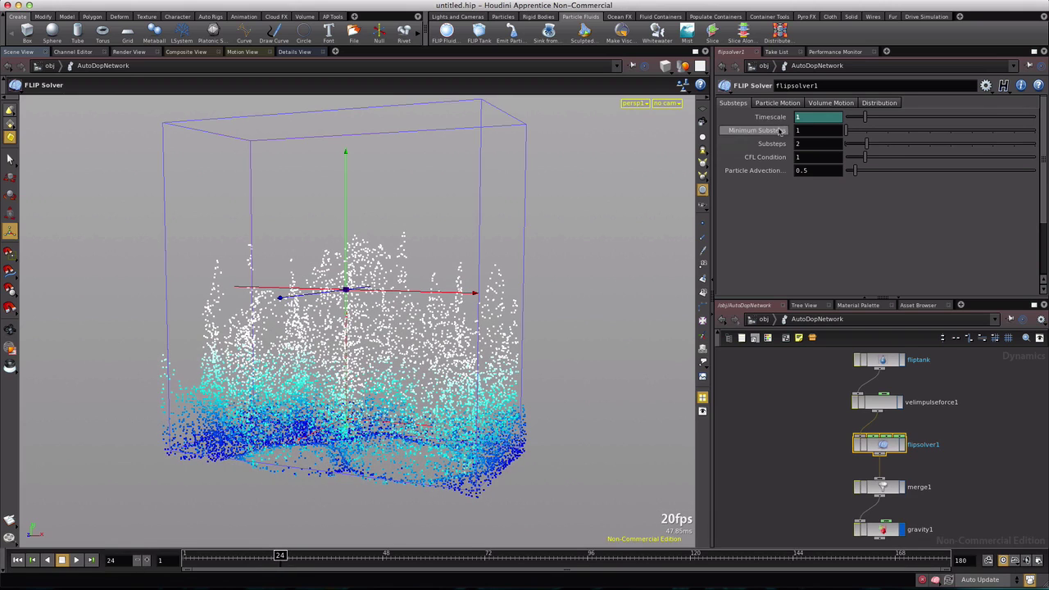
mouse_move(774, 121)
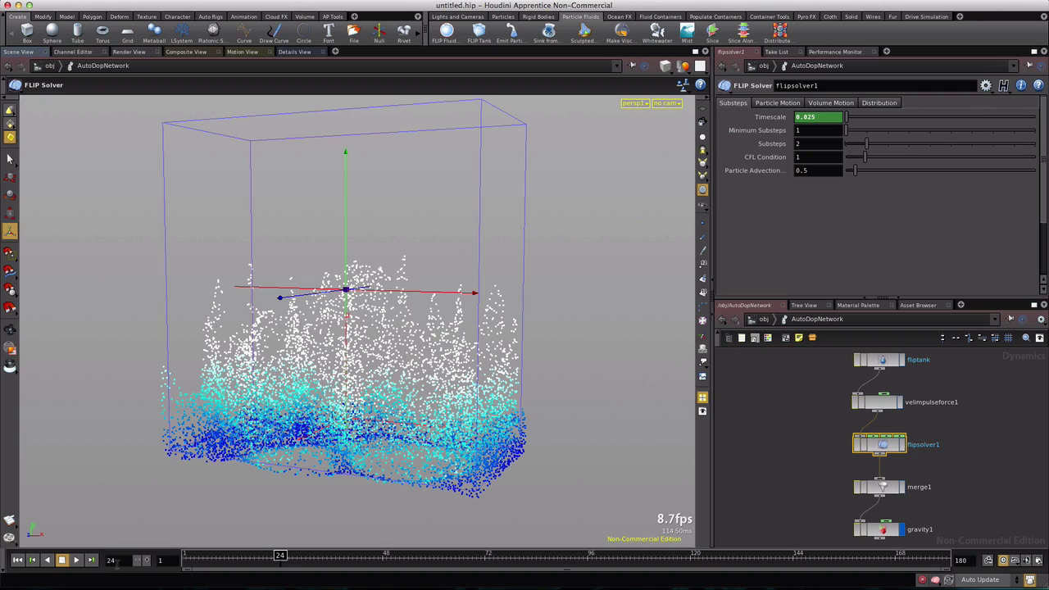
- Key Timescale 0.025 at frame 95 and Timescale 1 at frame 96
click(112, 560)
text(95)
key(Return)
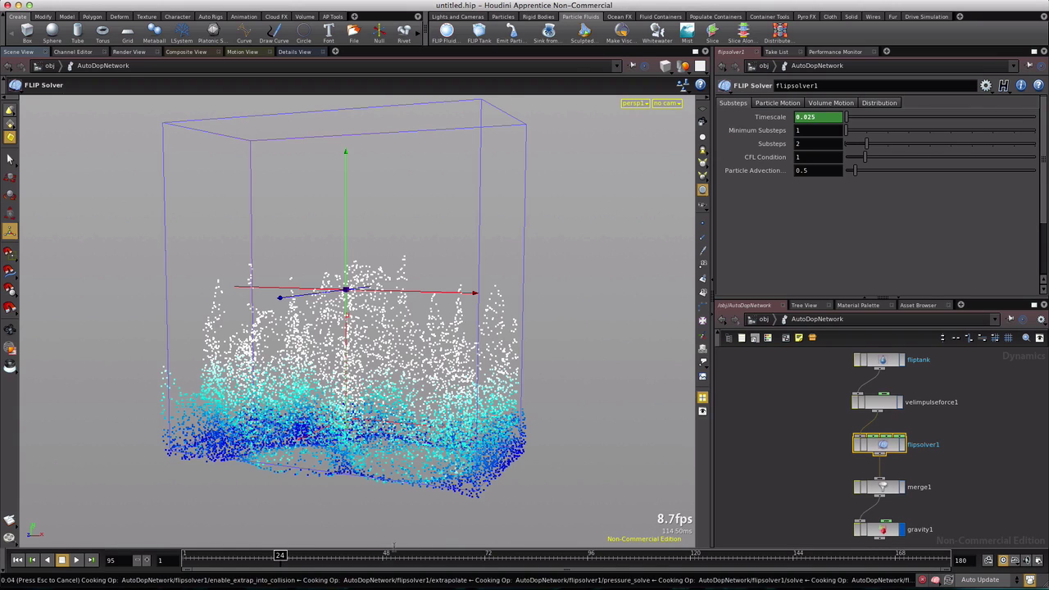
alt+click(818, 118)
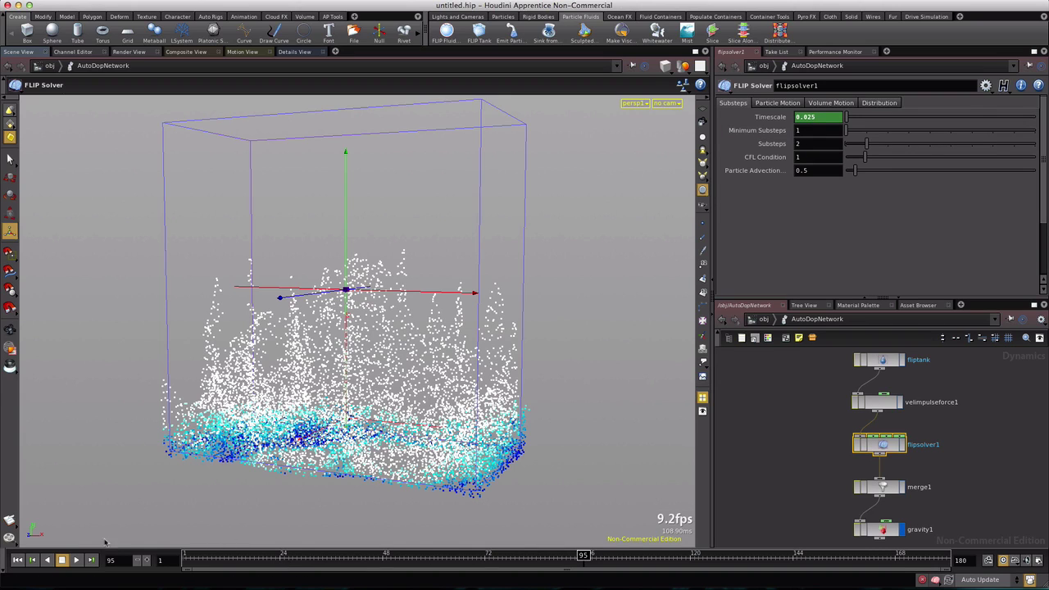
click(146, 561)
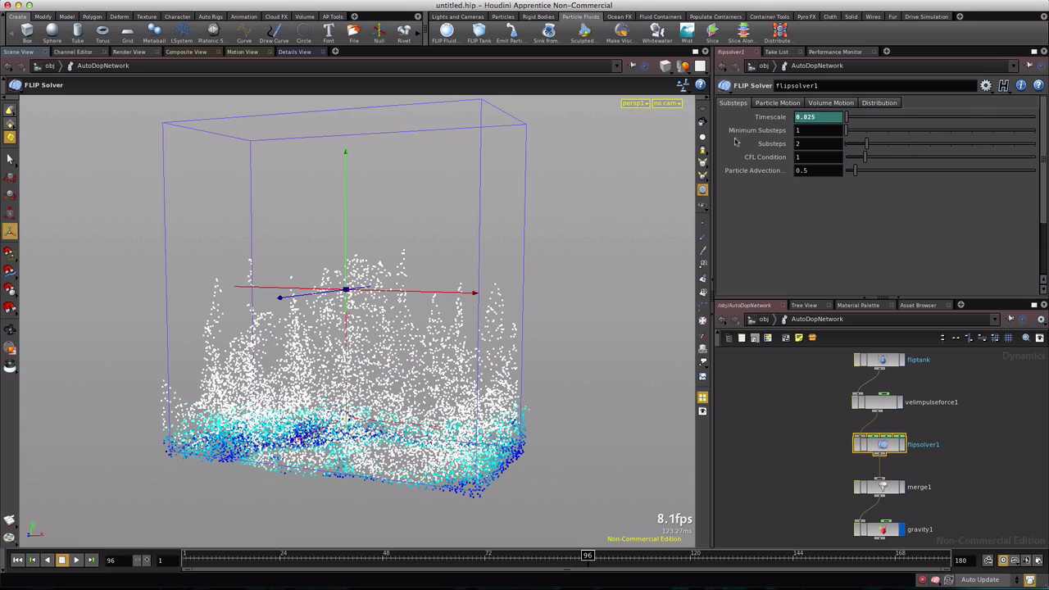
text(1)
key(Return)
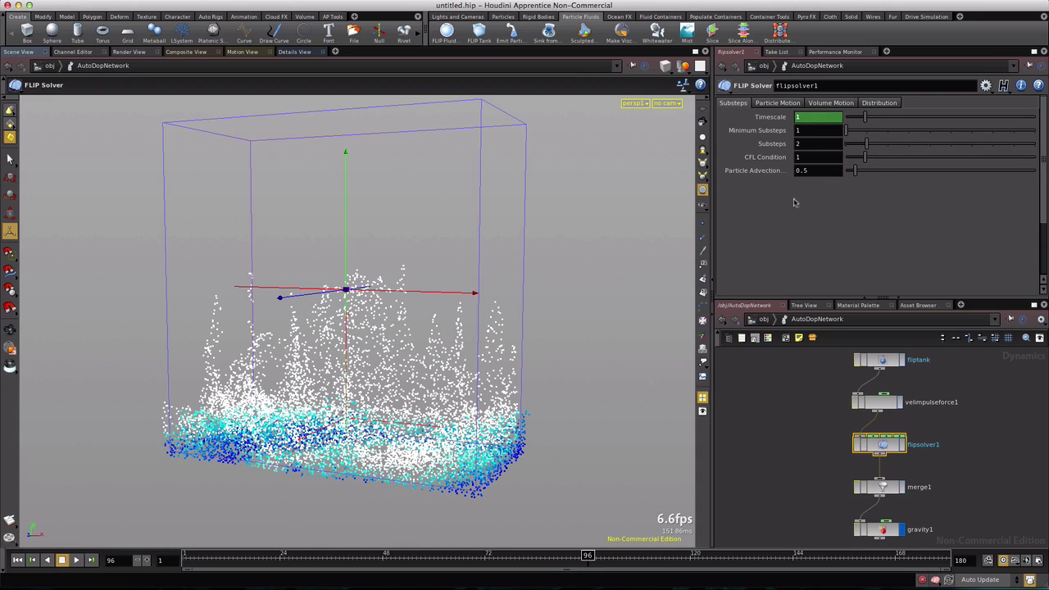
- Play the slowed simulation from frame 1 and enter a Timescale of 0.025
click(17, 560)
click(76, 559)
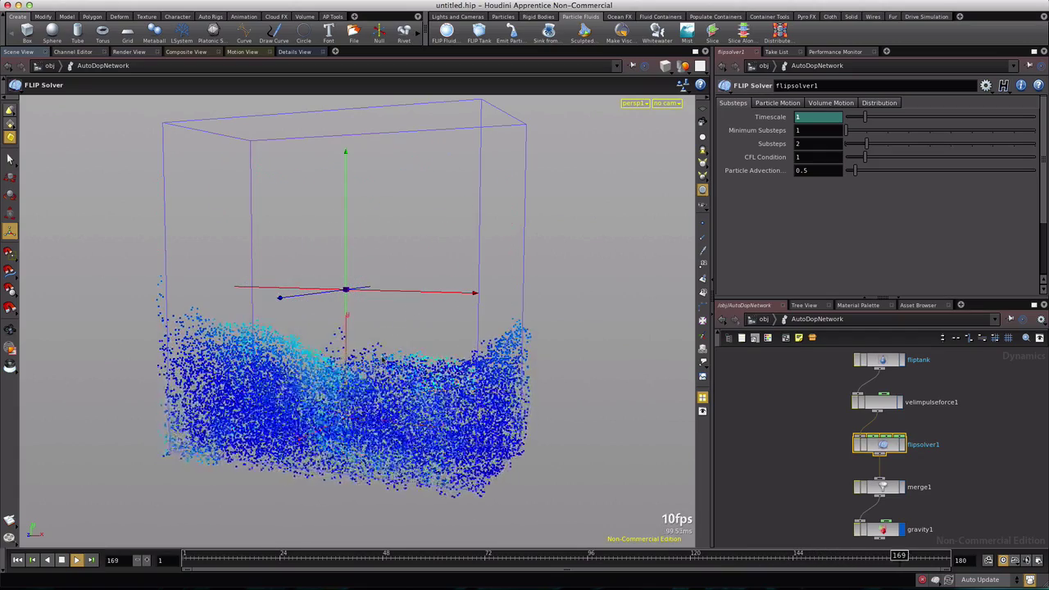
text(0.025)
key(Return)
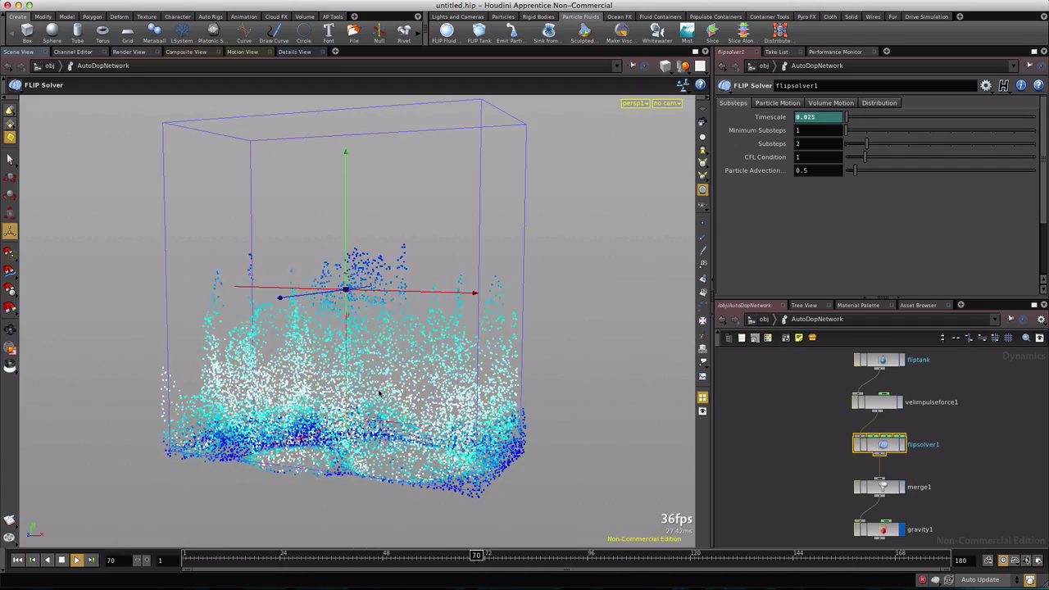
- Undo and redo the Timescale change, leaving it at 0.025
key(ctrl+z)
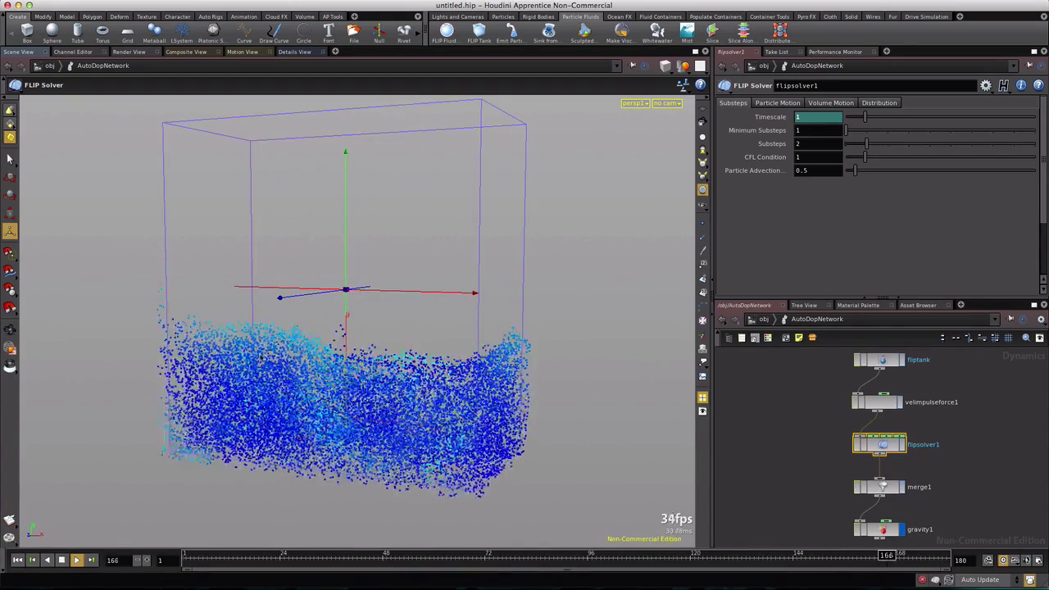
key(ctrl+y)
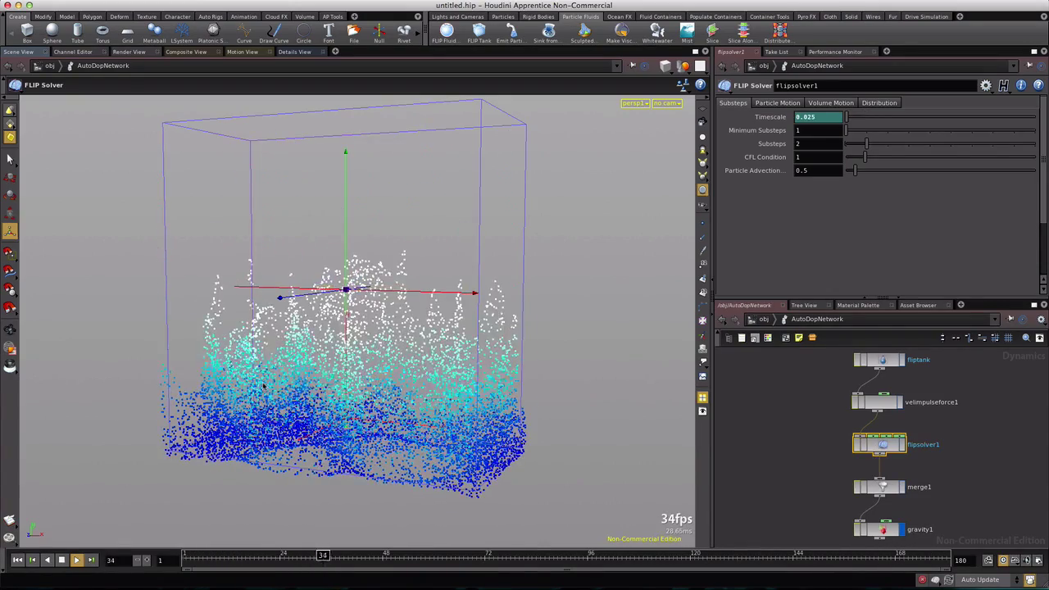
key(ctrl+z)
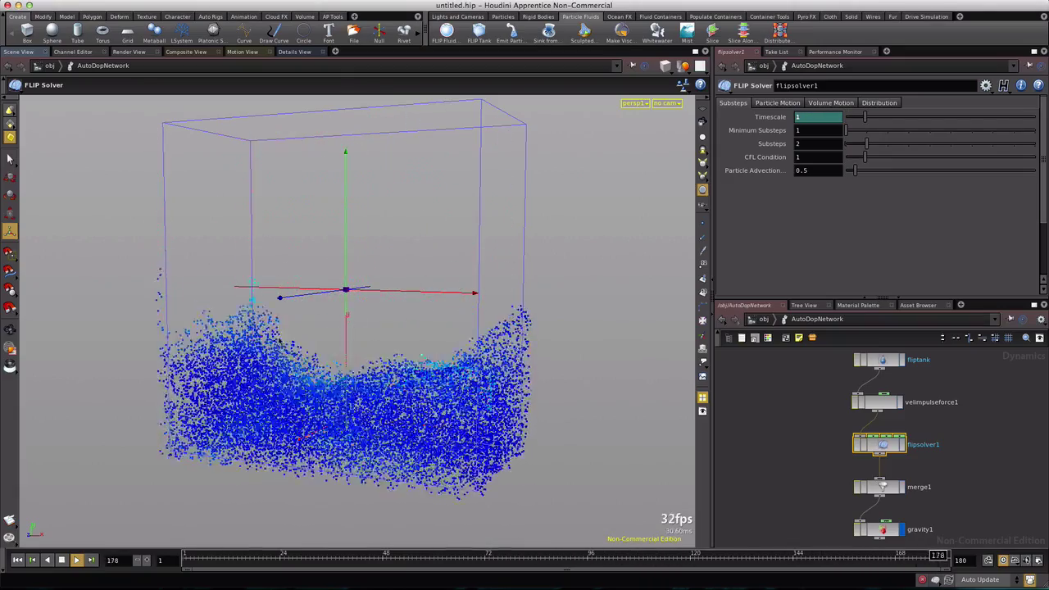
key(ctrl+shift+z)
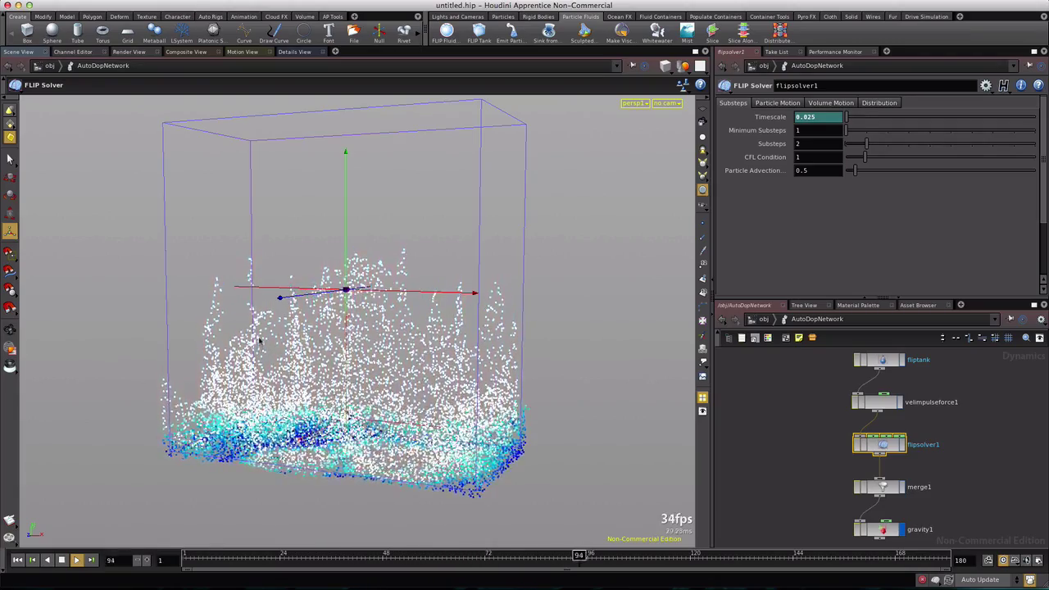
key(ctrl+z)
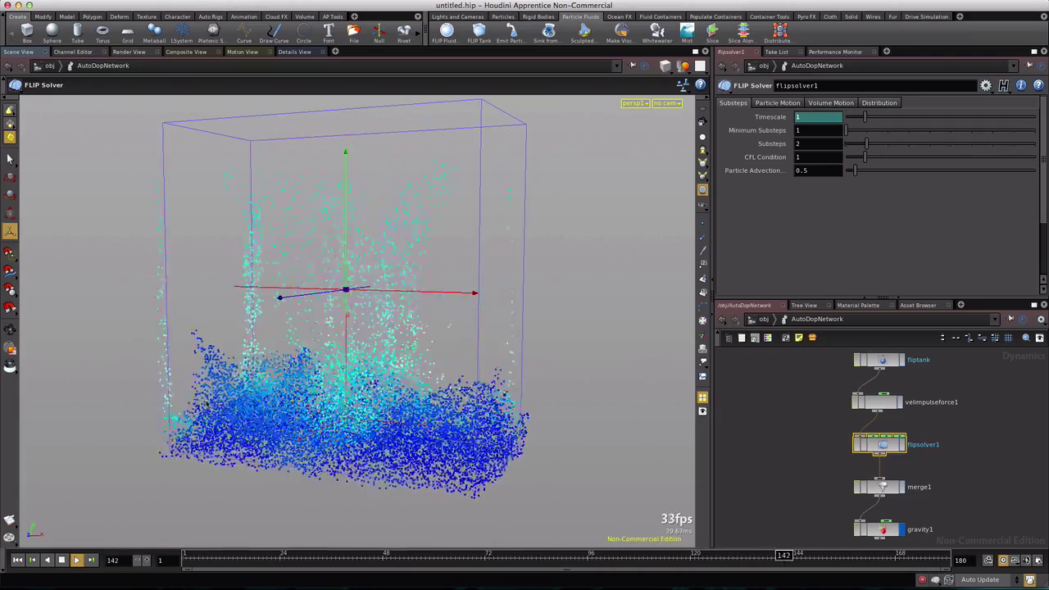
key(ctrl+shift+z)
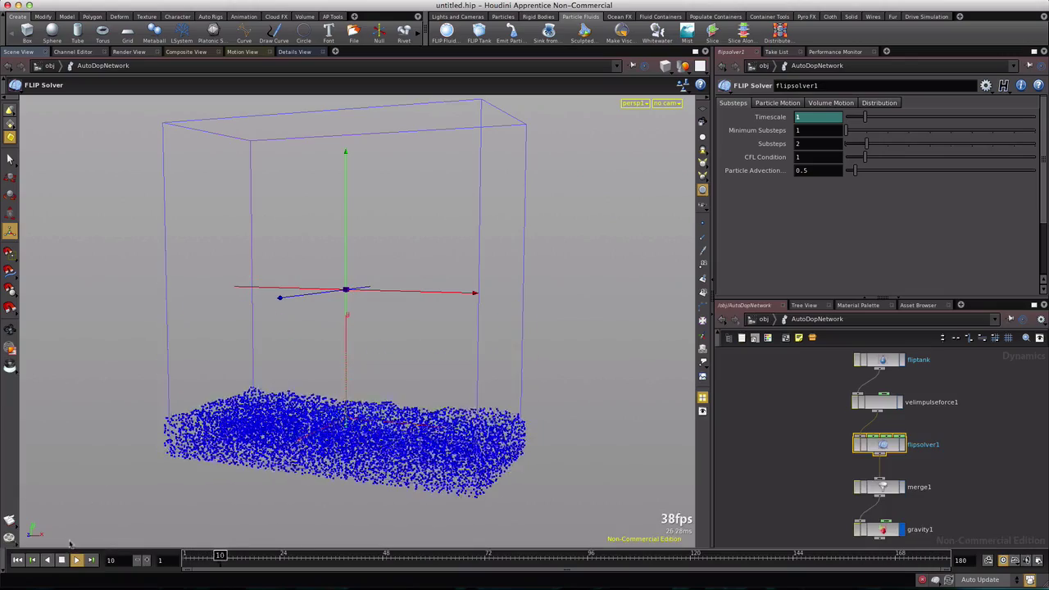
- Stop playback at frame 43 and enable Allow Editing of Contents on flipsolver1
click(61, 560)
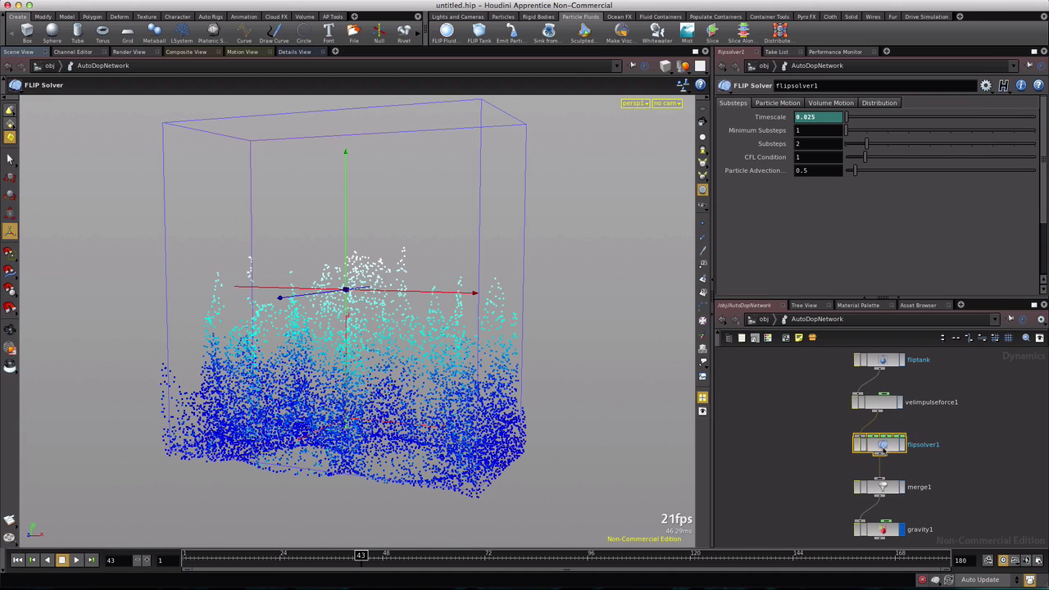
right_click(882, 449)
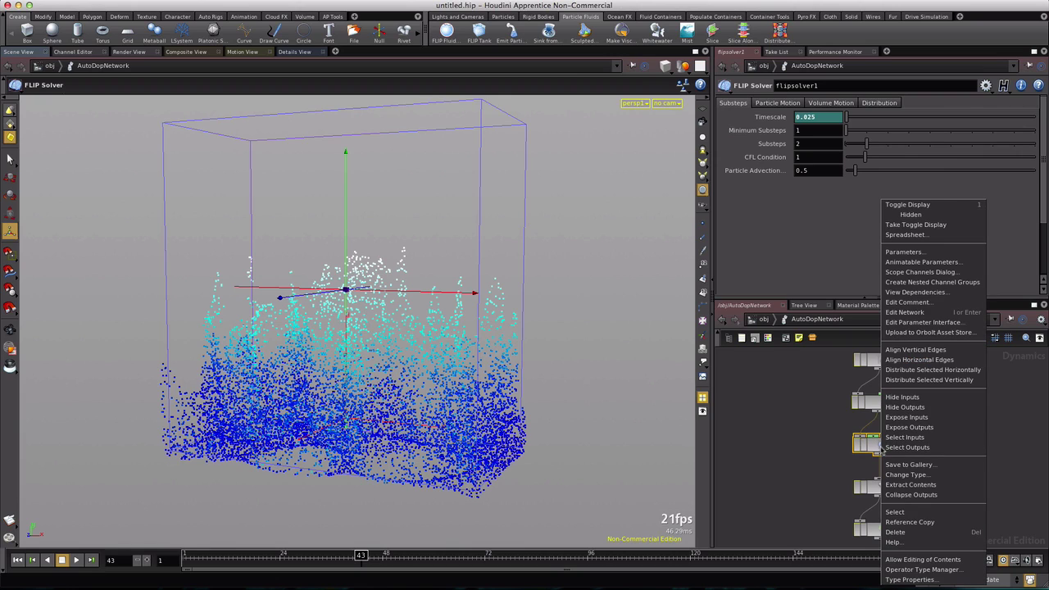
click(918, 560)
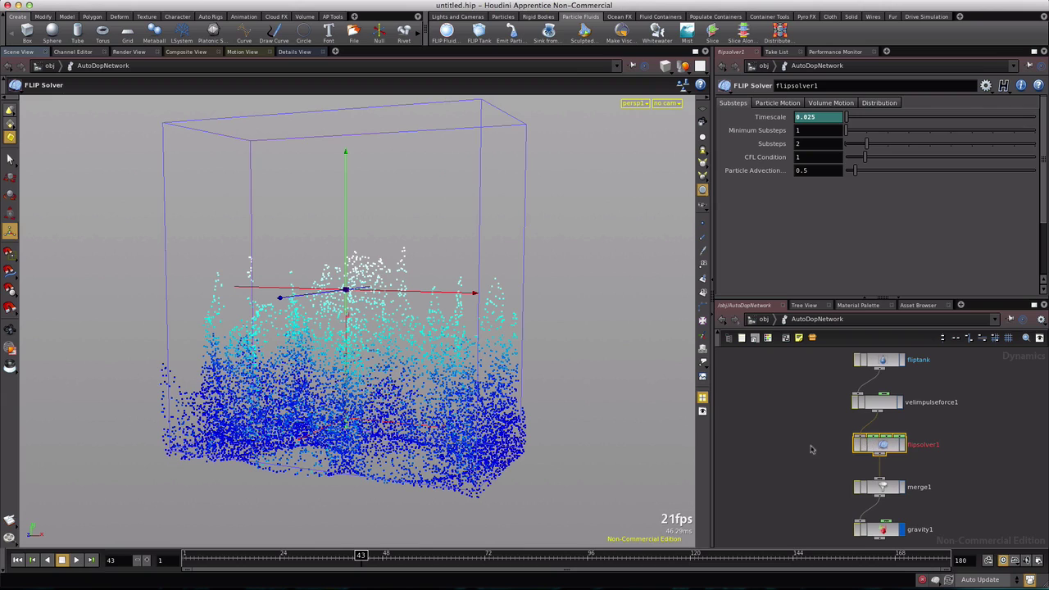
double_click(881, 445)
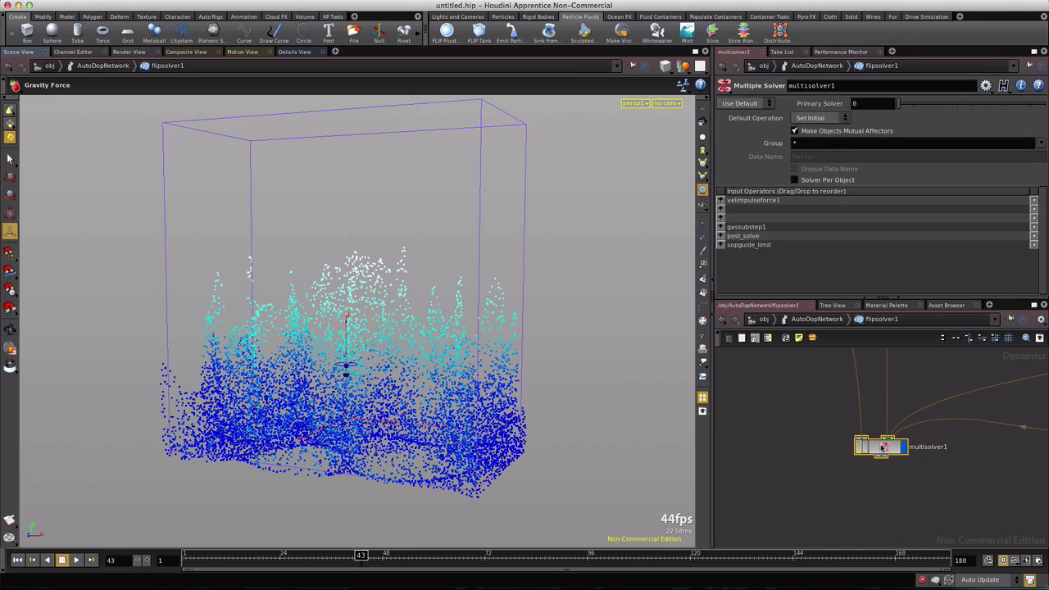
click(1036, 308)
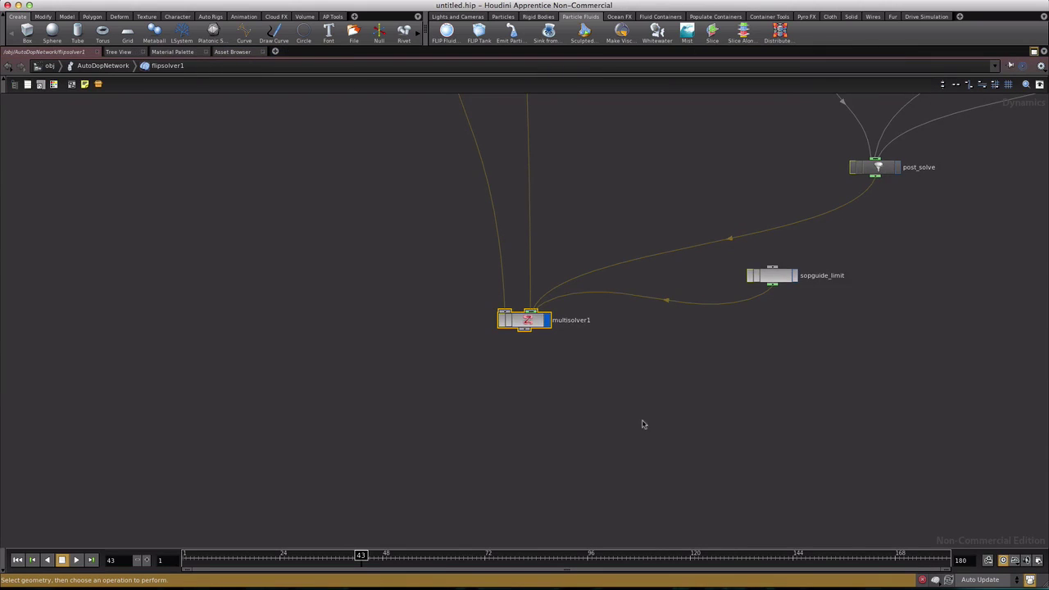
scroll(484, 392, down, 10)
scroll(486, 393, up, 5)
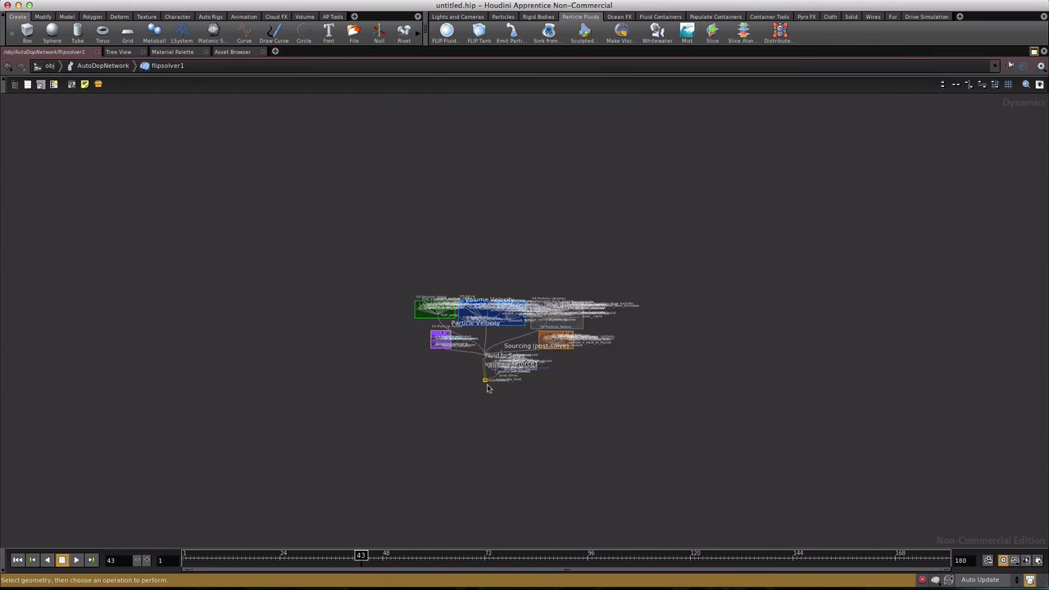
scroll(554, 410, up, 3)
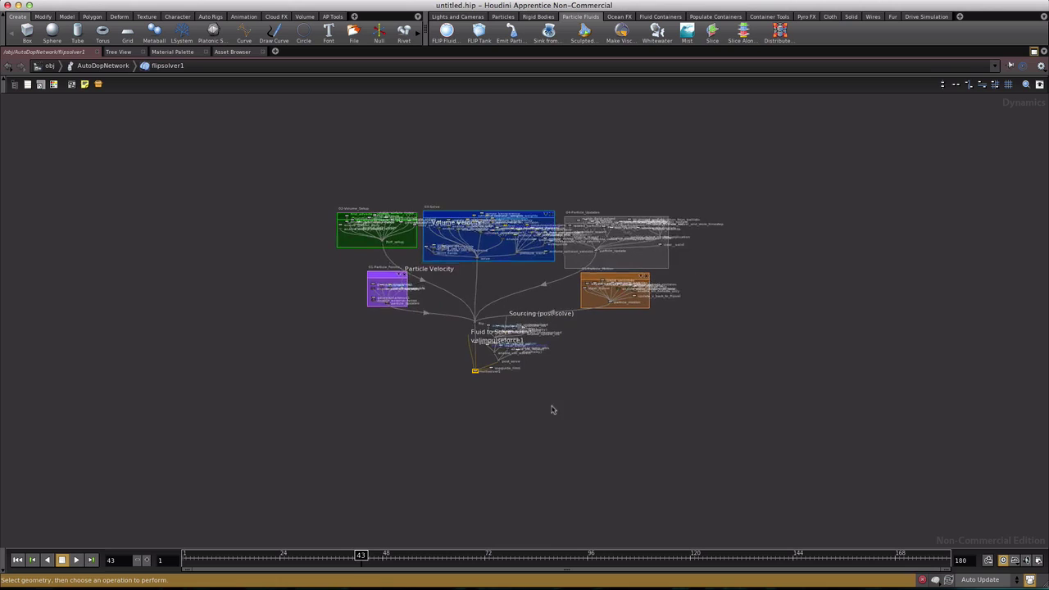
scroll(557, 410, up, 2)
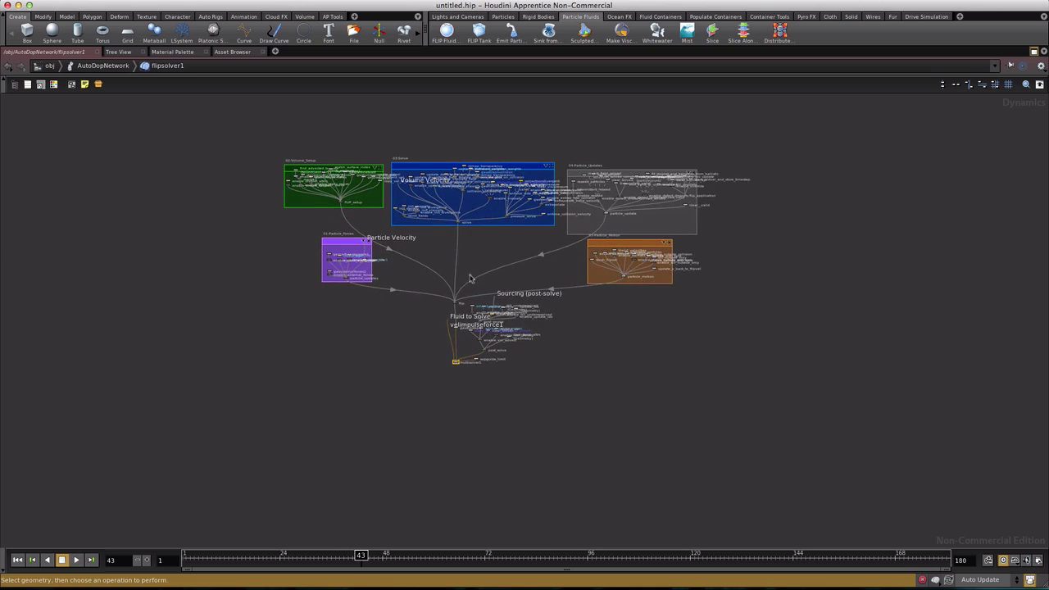
middle_drag(471, 279, 409, 306)
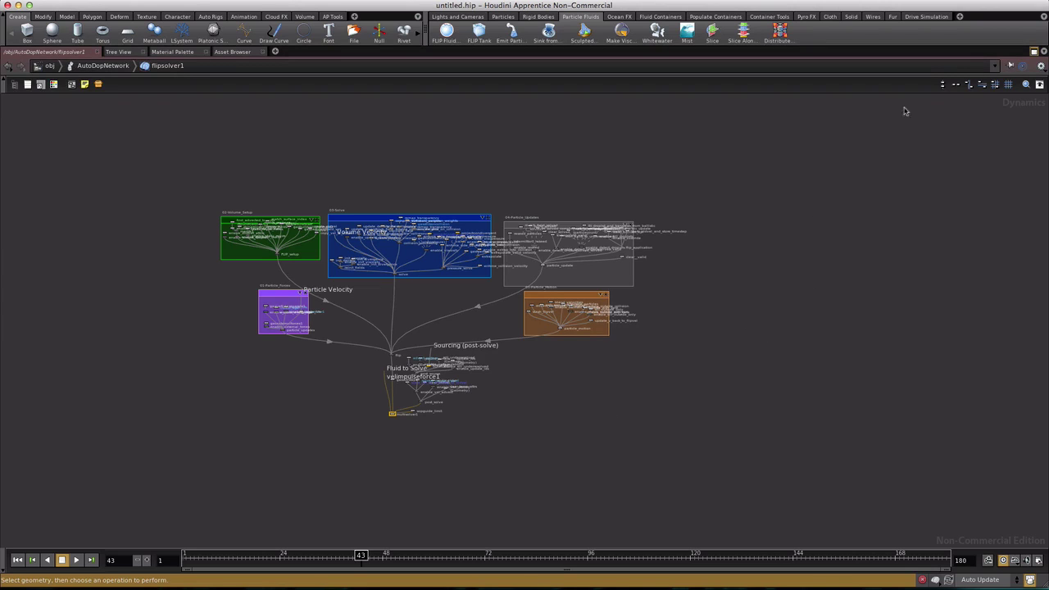
- Restore the layout and copy the FLIP solver's Timescale parameter at the AutoDopNetwork level
click(1033, 51)
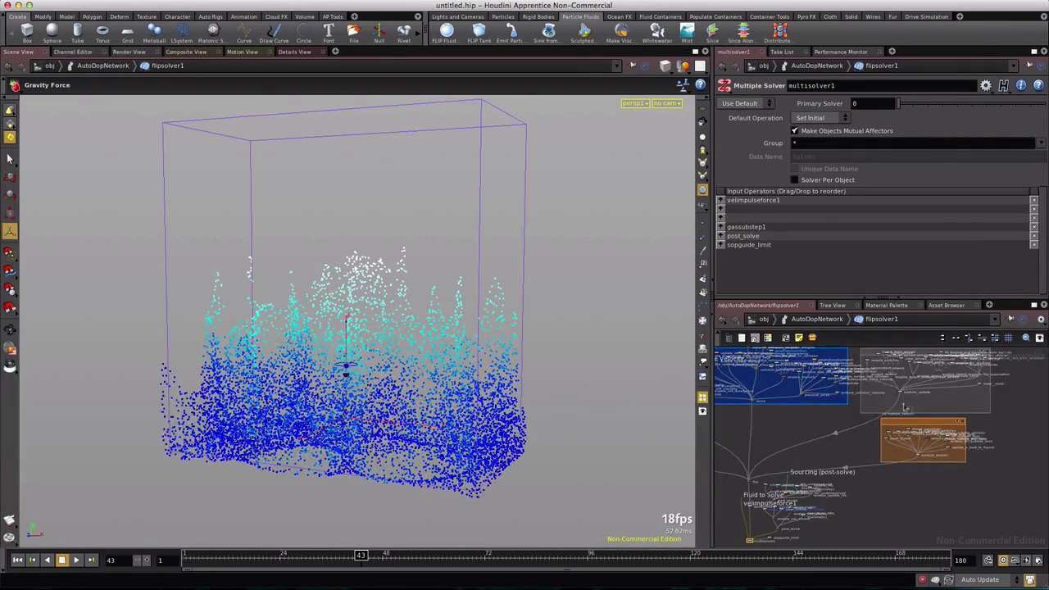
click(816, 318)
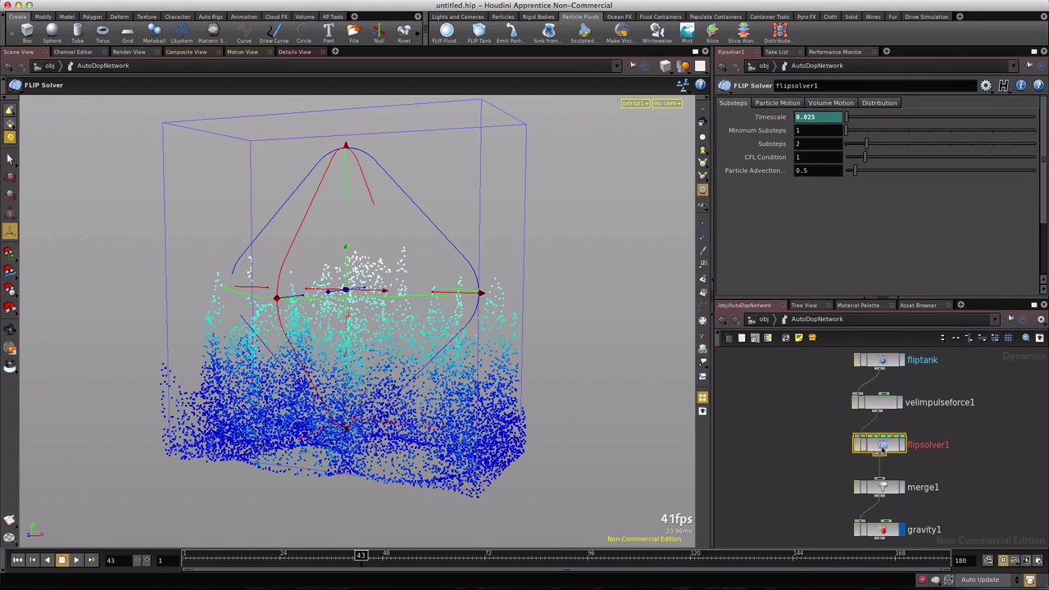
right_click(779, 119)
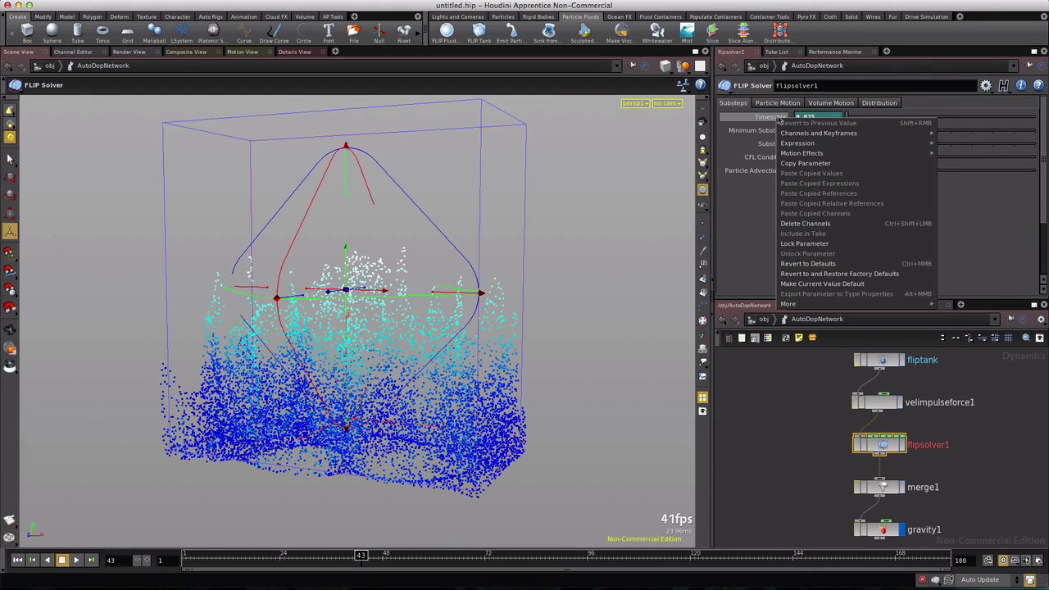
click(792, 165)
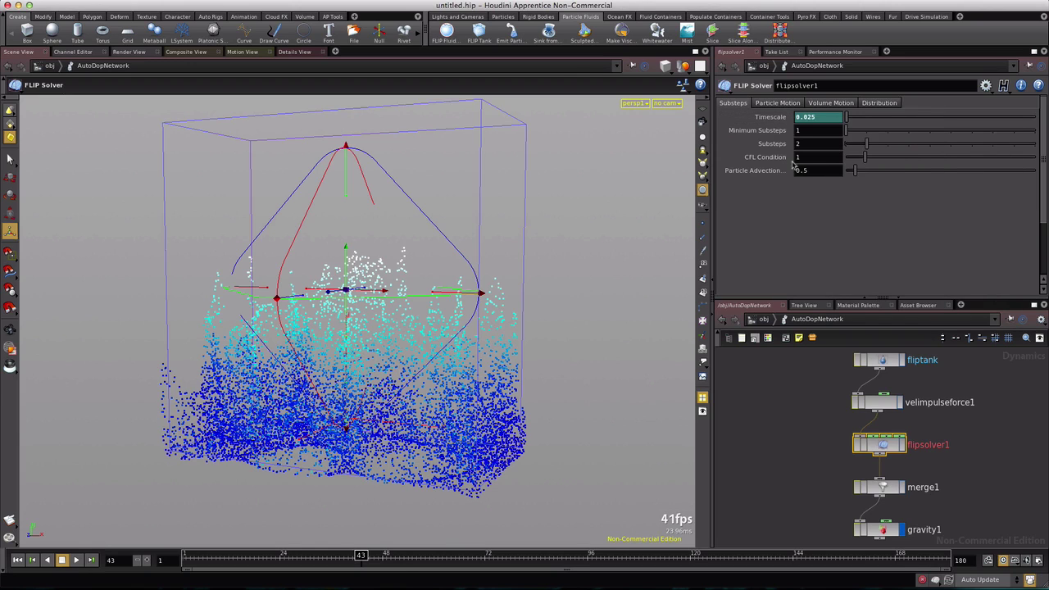
- Go inside flipsolver1 with the network maximized on Particle Forces and parameters floating alongside
double_click(881, 447)
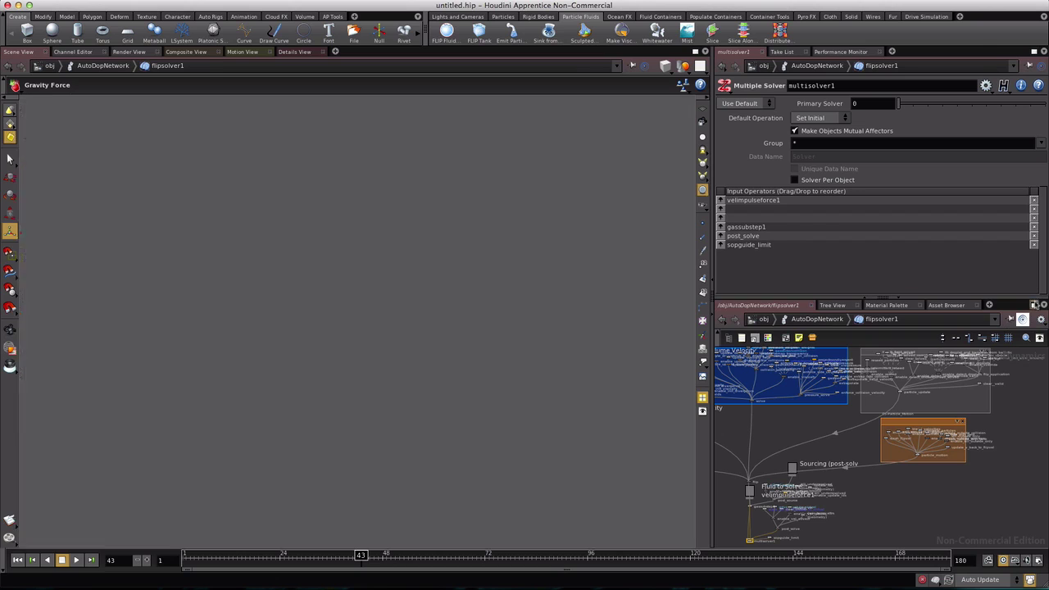
click(1034, 304)
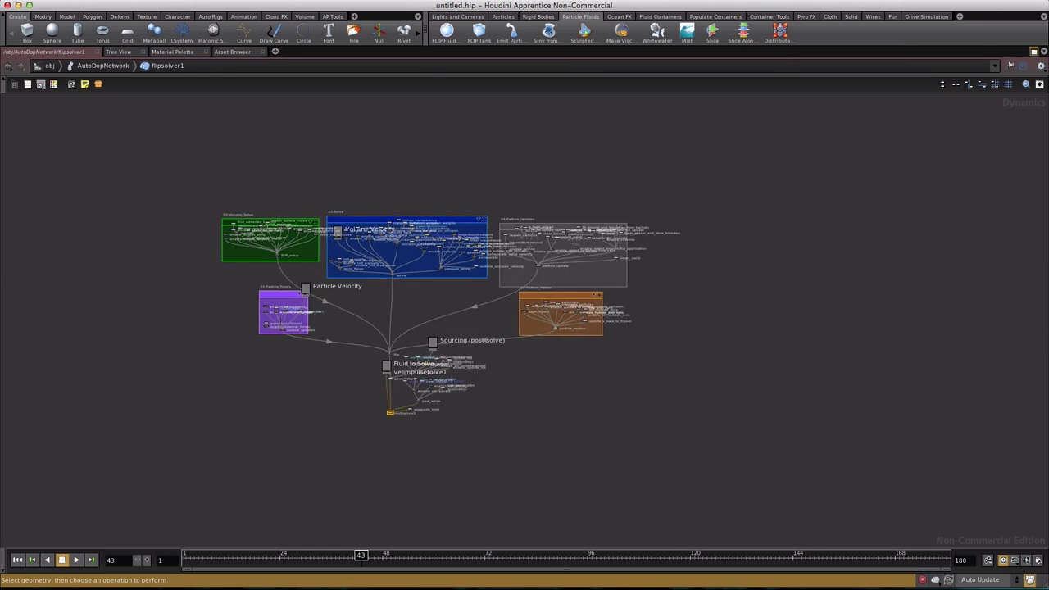
scroll(279, 320, up, 10)
scroll(278, 319, down, 5)
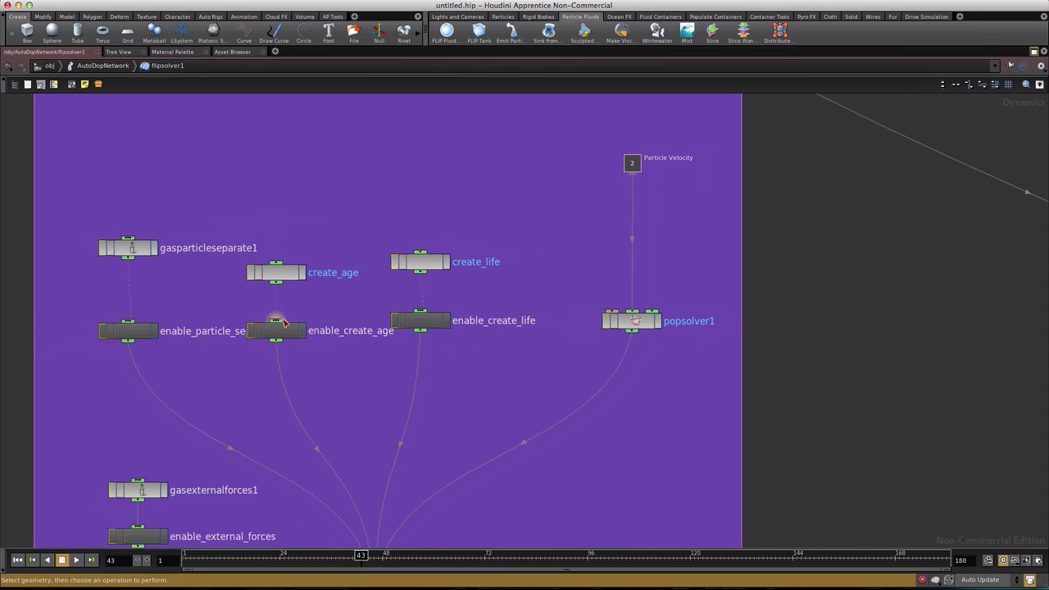
scroll(312, 386, down, 2)
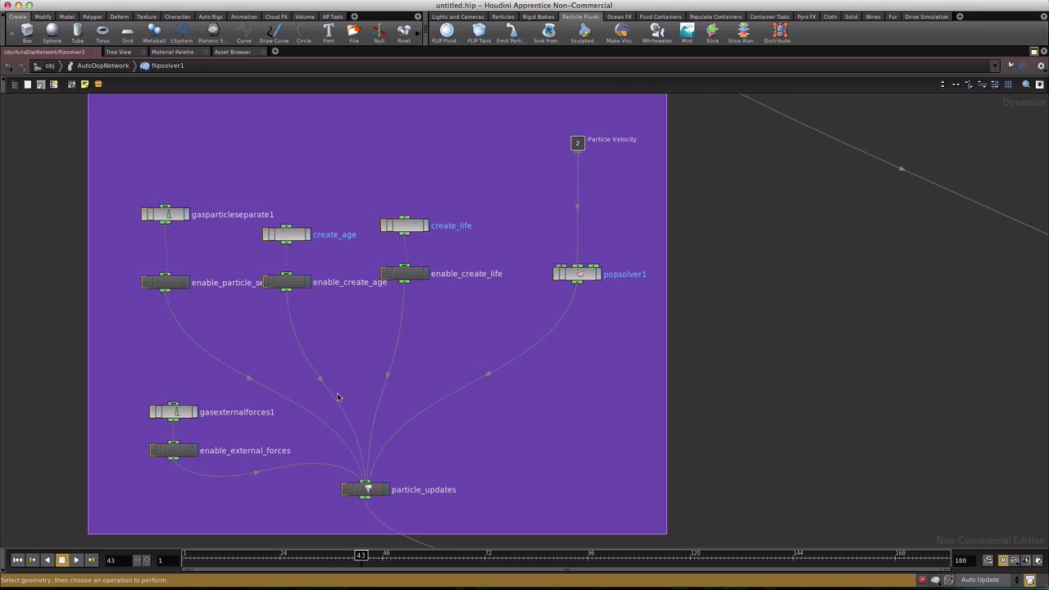
scroll(331, 415, down, 1)
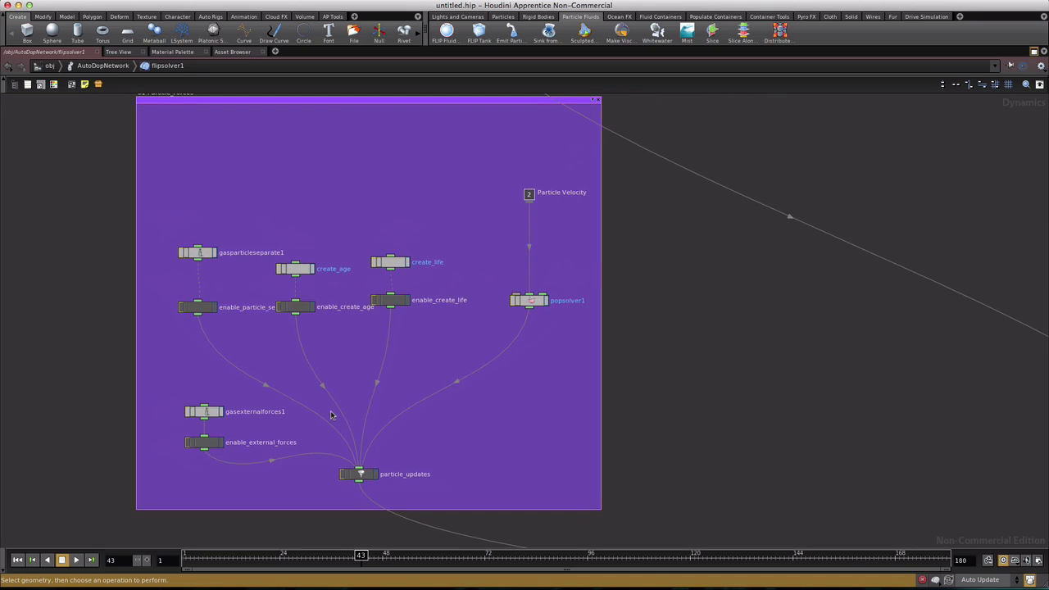
key(p)
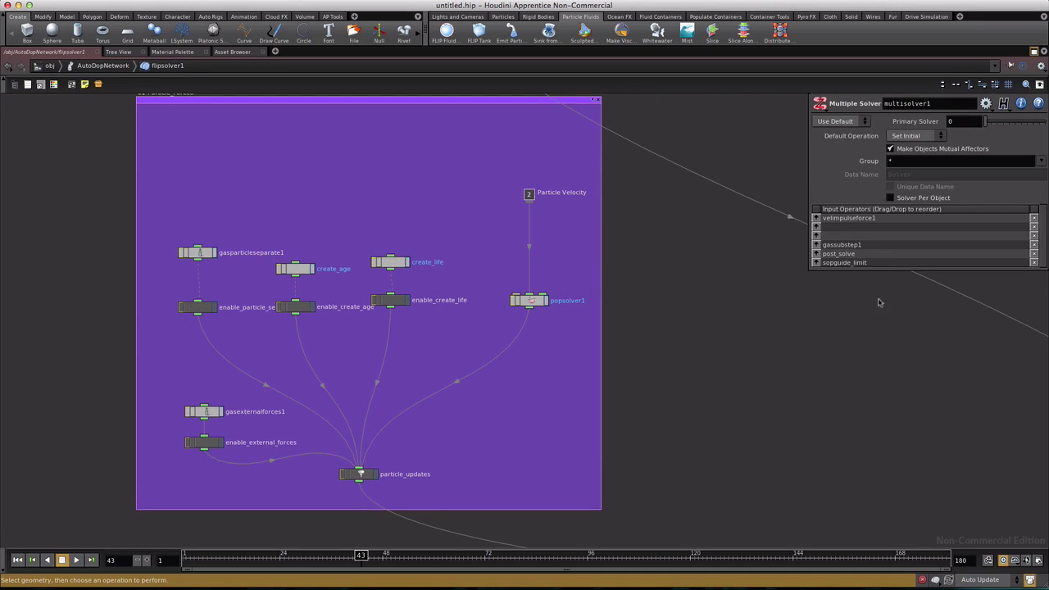
- Set gasexternalforces1's Time Scale, which references ../timescale, to Set Always
drag(879, 271, 875, 412)
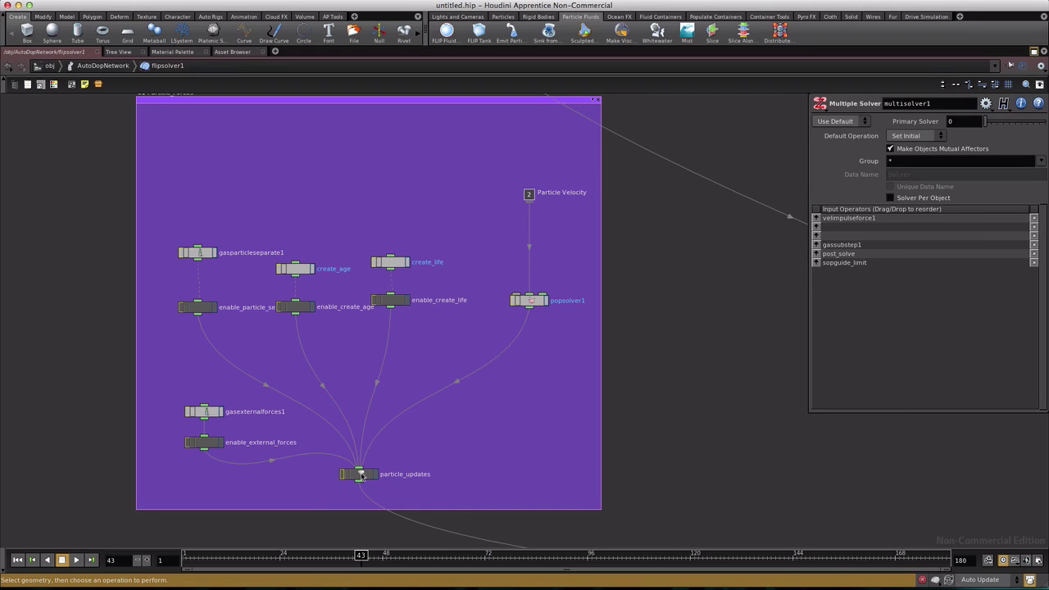
click(359, 476)
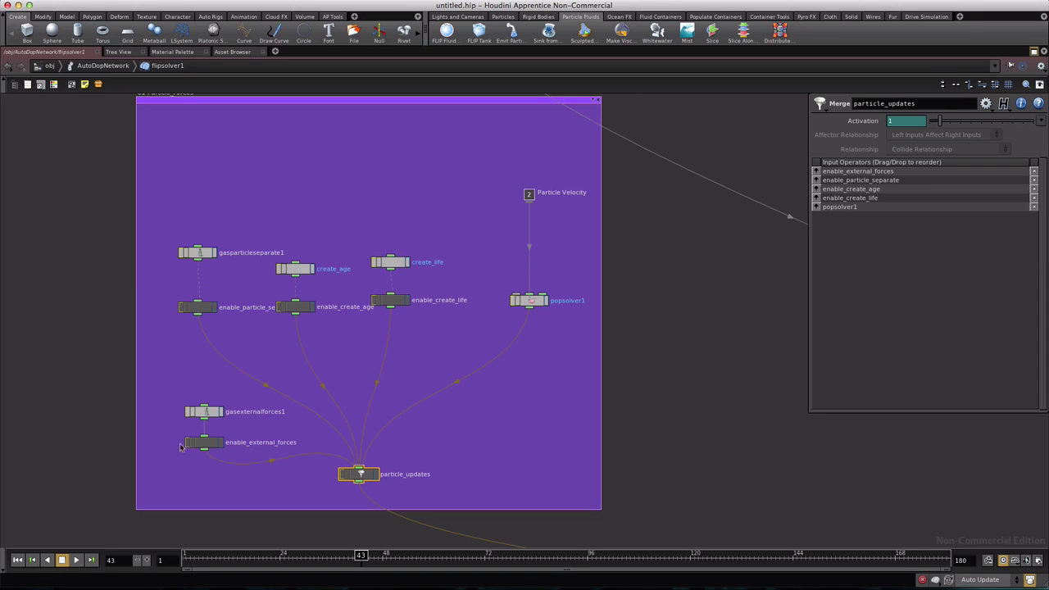
click(213, 444)
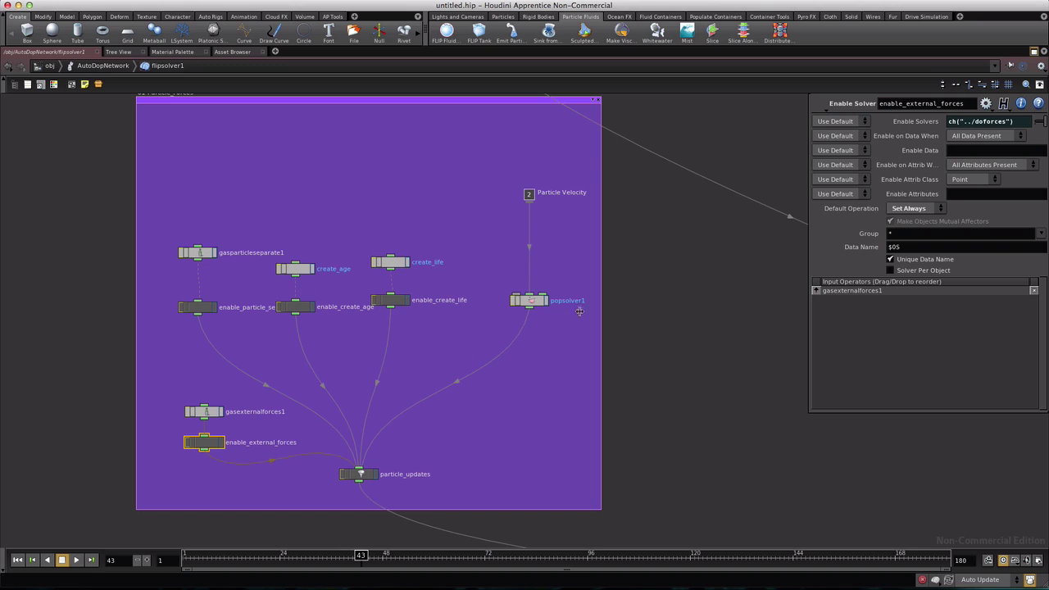
click(210, 413)
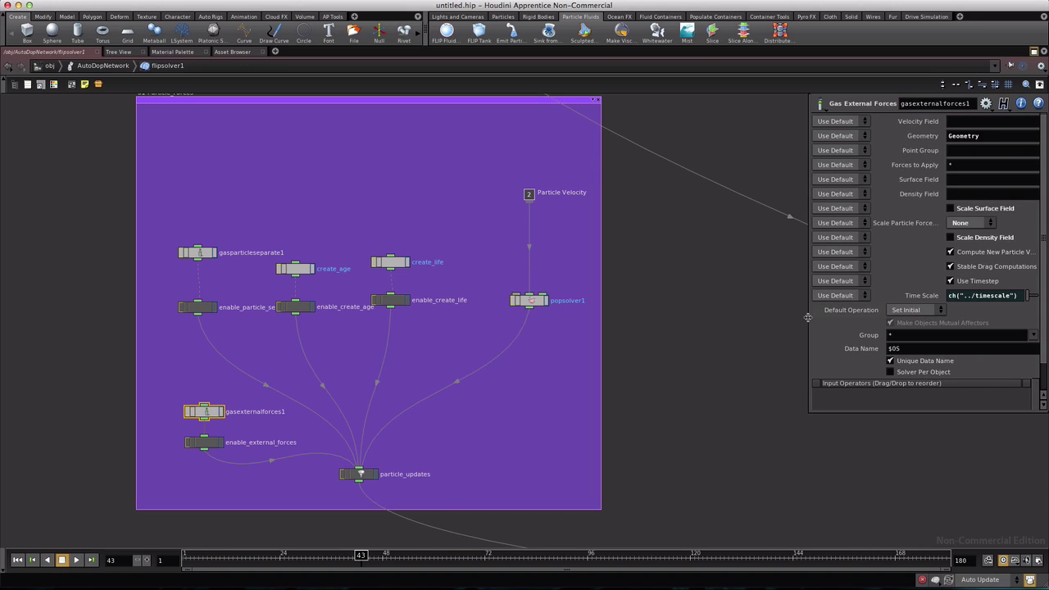
drag(808, 317, 755, 317)
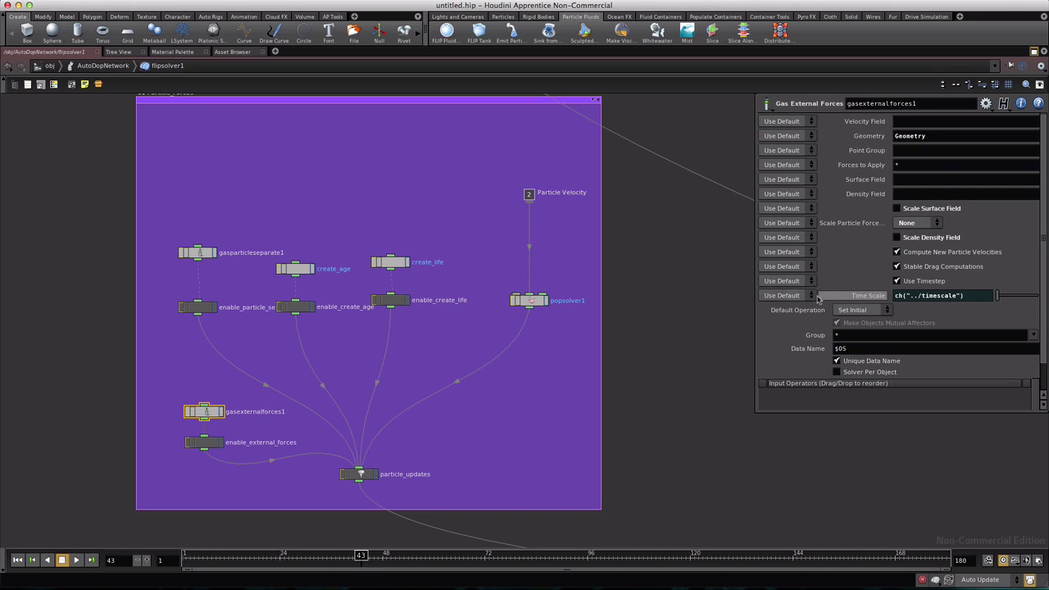
click(781, 296)
click(781, 316)
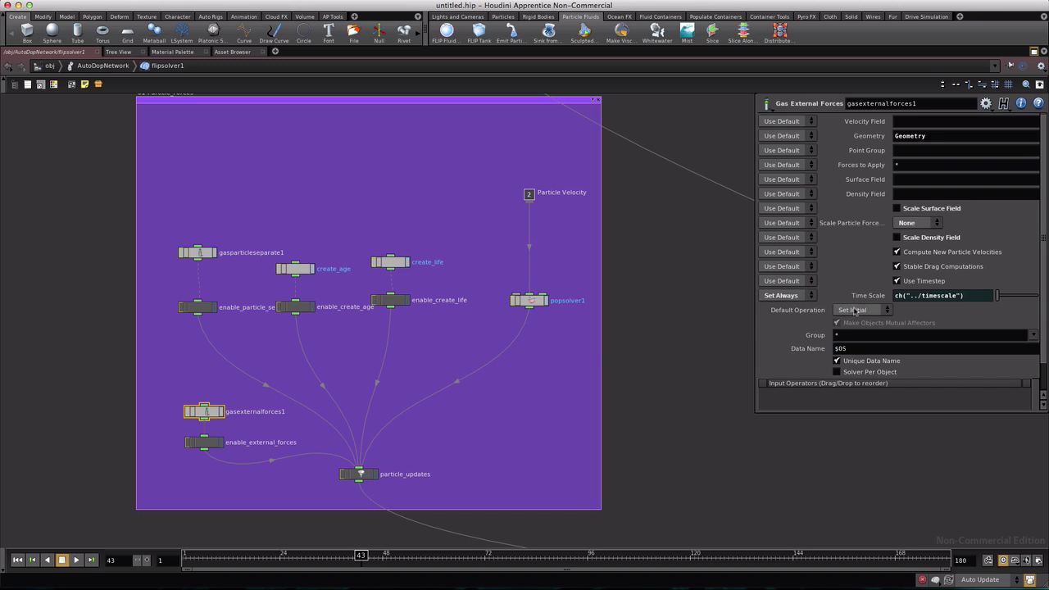
click(197, 308)
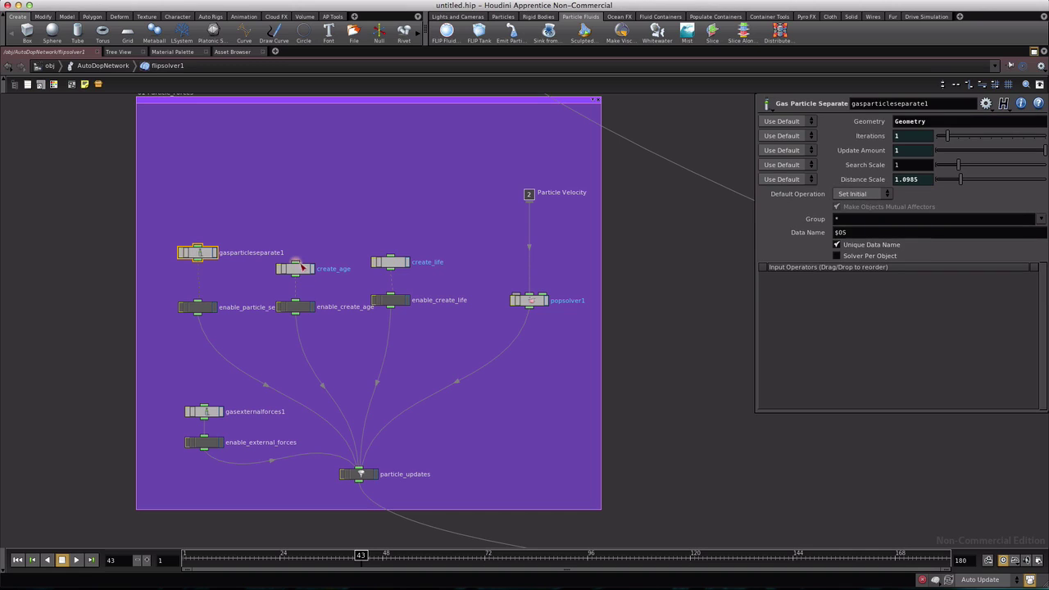
- Paste a relative reference so create_age's Timescale follows ch("../timescale")
click(300, 269)
right_click(814, 313)
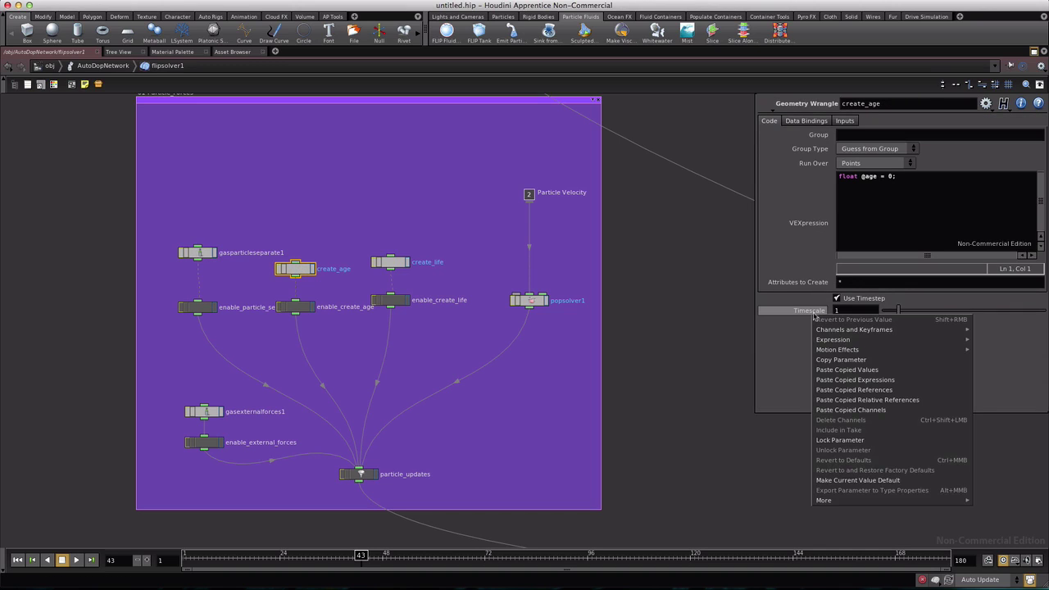
click(852, 400)
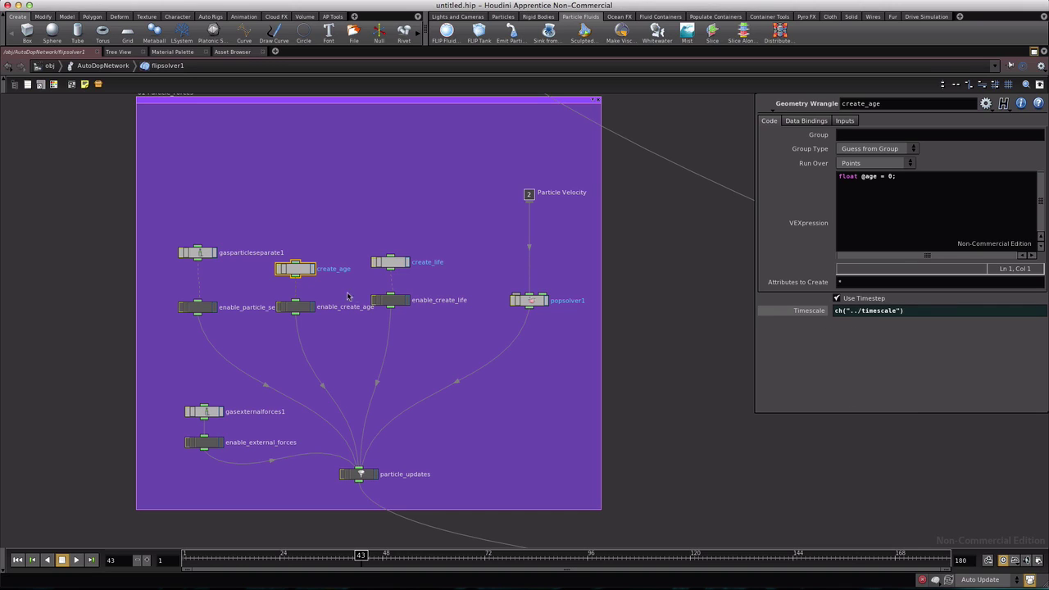
click(295, 308)
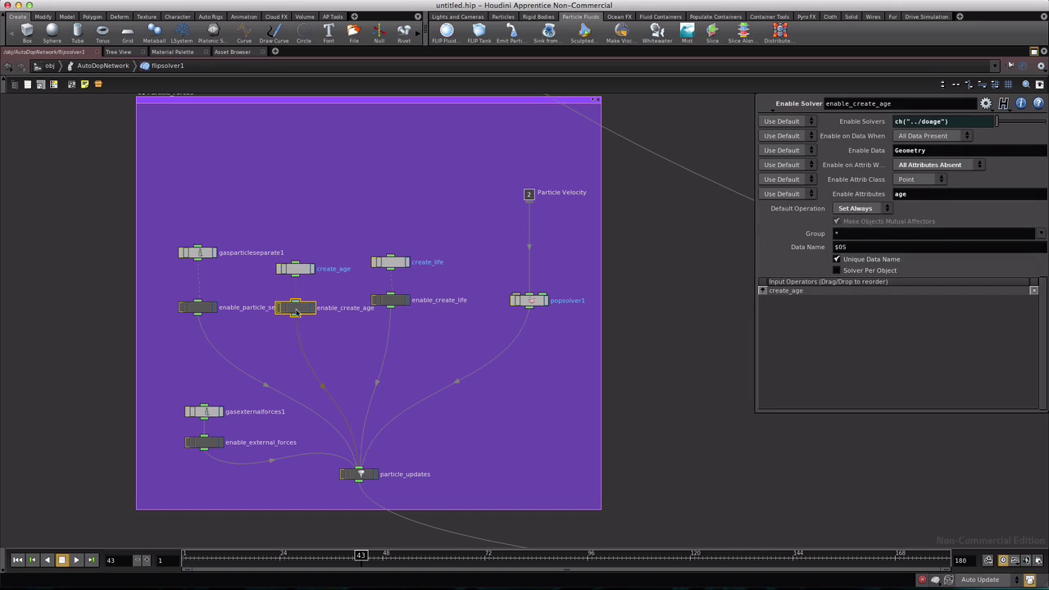
- Link create_life's Timescale to ch("../timescale") as well, then check popsolver1 and particle_updates
click(390, 262)
right_click(807, 312)
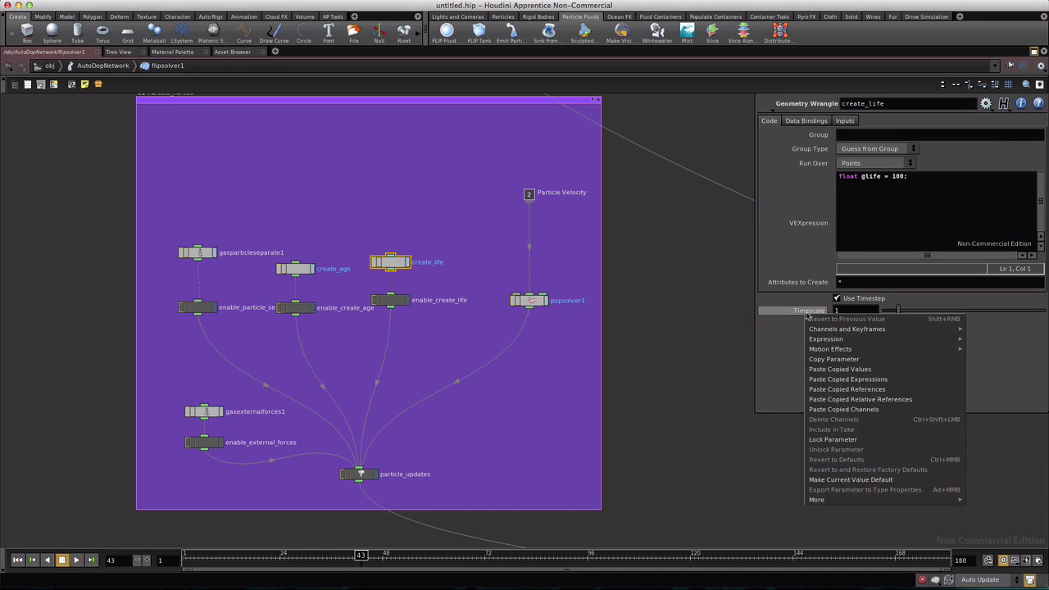
click(839, 399)
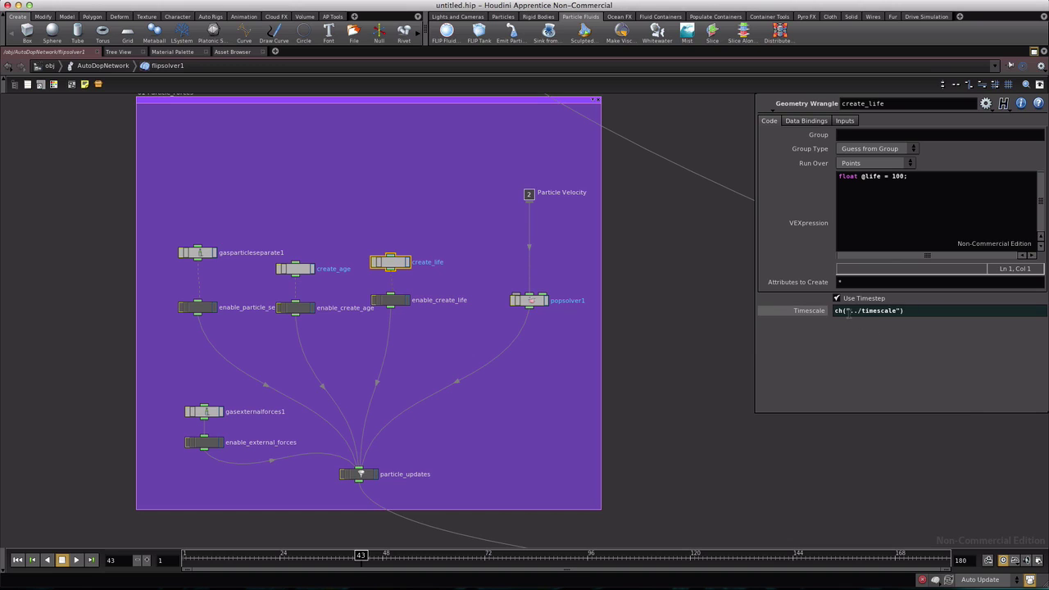
click(393, 301)
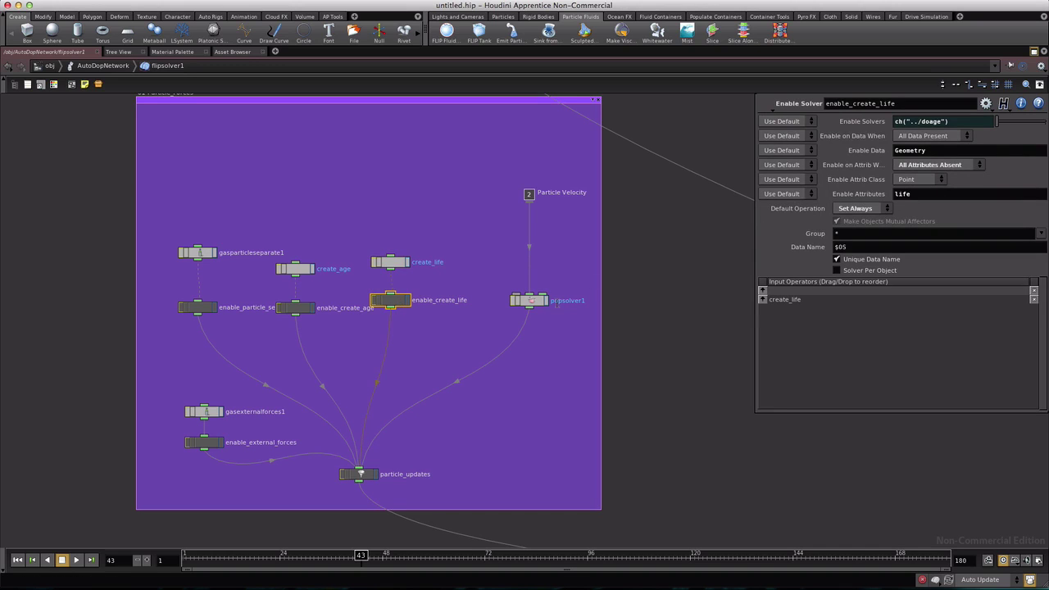
click(529, 300)
click(359, 473)
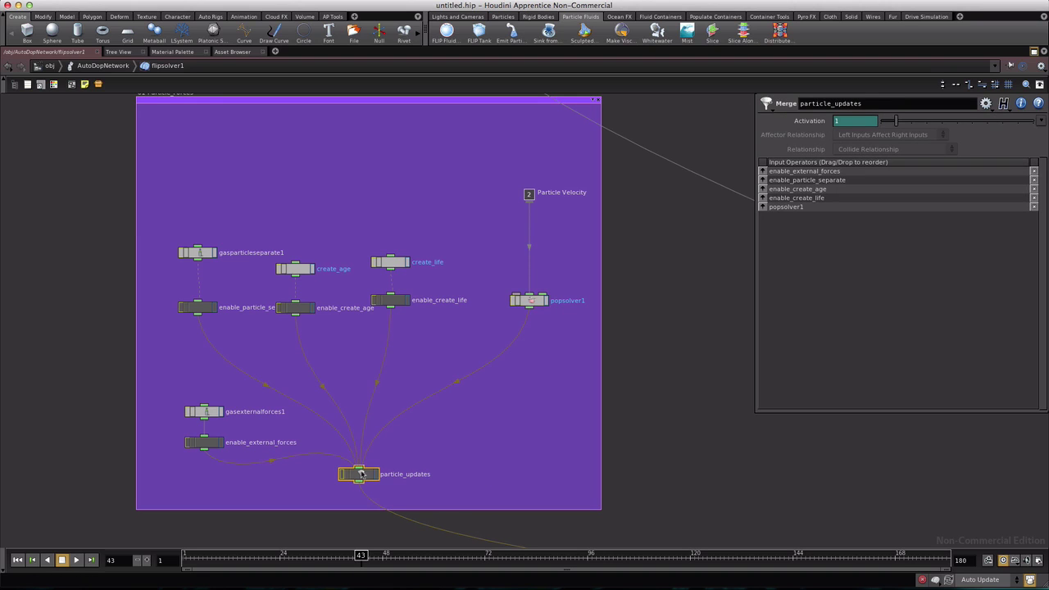
- Bring the Sourcing (post-solve) nodes into view and review post_source and enable_surface_advect
scroll(914, 501, down, 3)
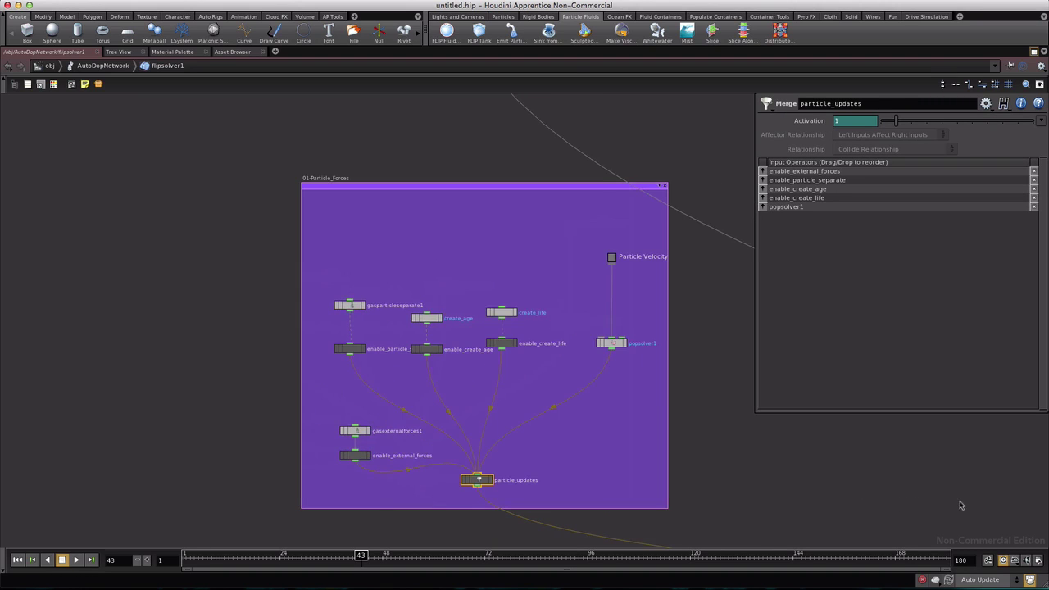
middle_drag(958, 501, 182, 362)
scroll(235, 407, down, 2)
scroll(592, 382, down, 6)
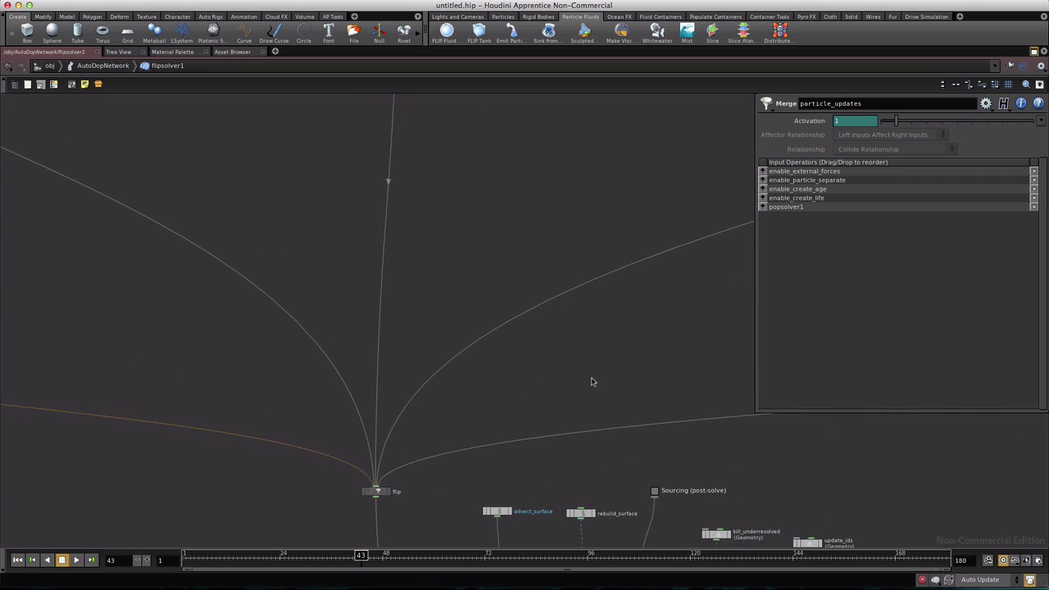
scroll(533, 391, up, 6)
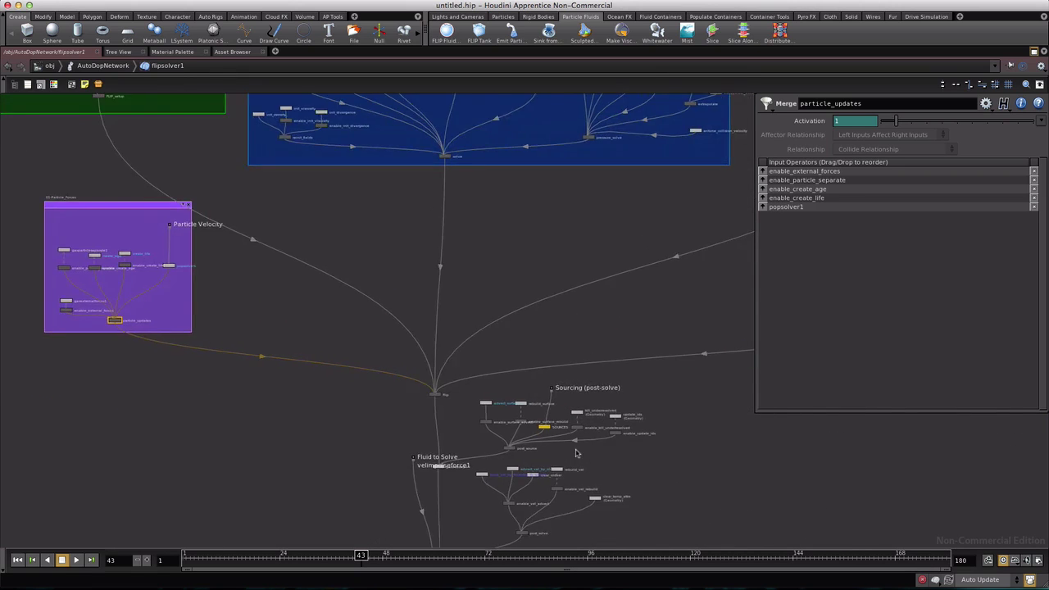
middle_drag(517, 385, 435, 356)
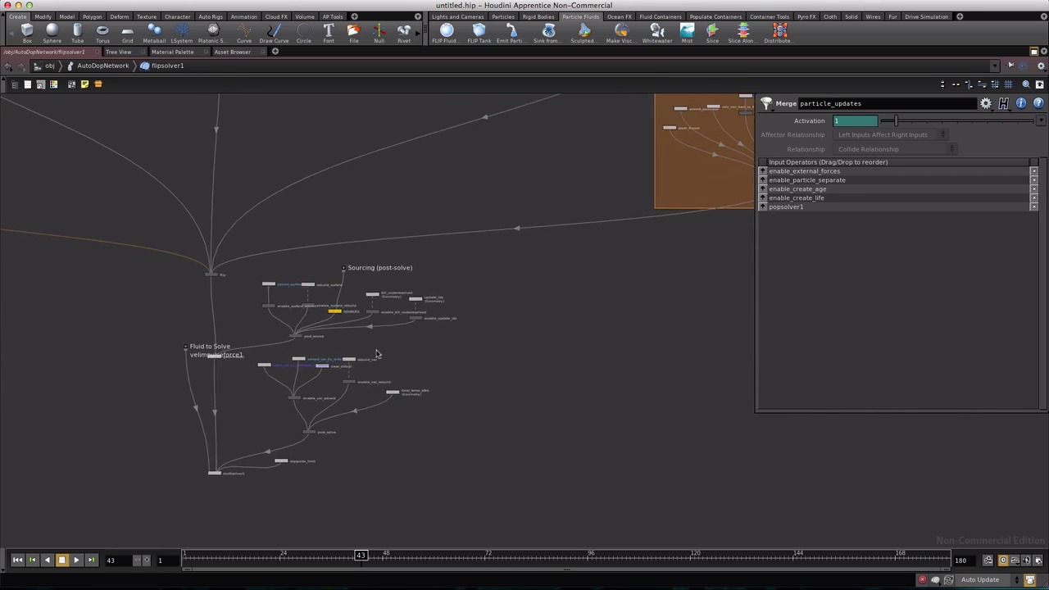
scroll(377, 354, up, 3)
middle_drag(257, 358, 417, 309)
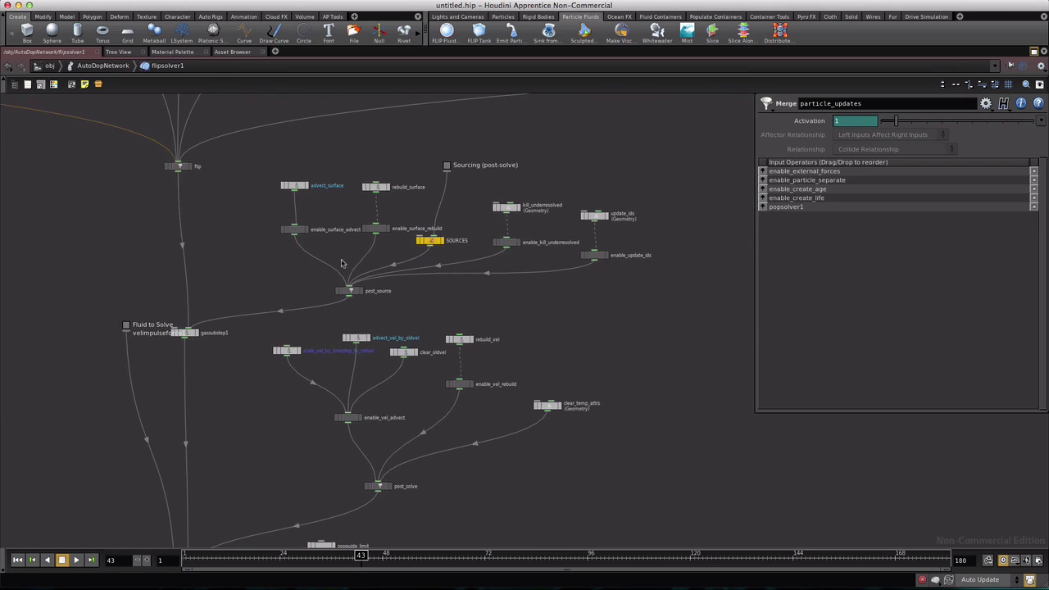
click(350, 292)
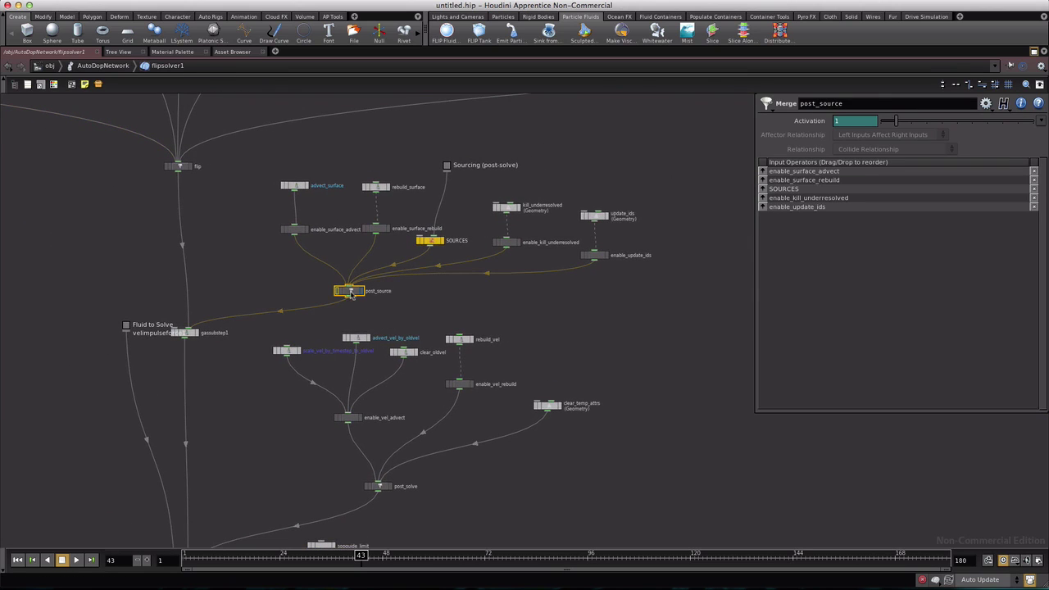
click(302, 230)
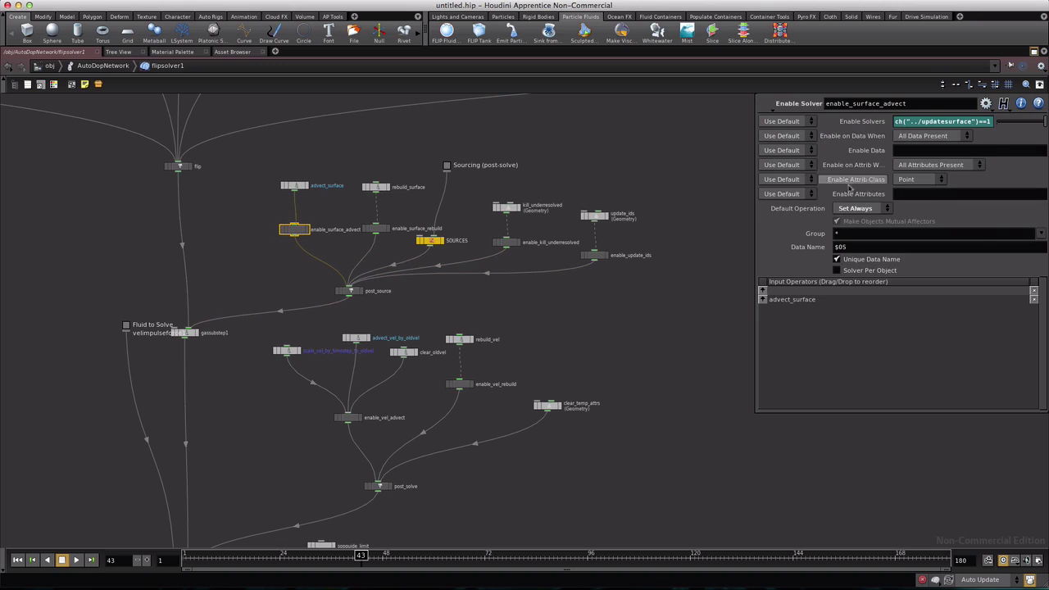
- Keep advect_surface's Time Scale at 0.025, then review rebuild_surface and SOURCES
click(295, 186)
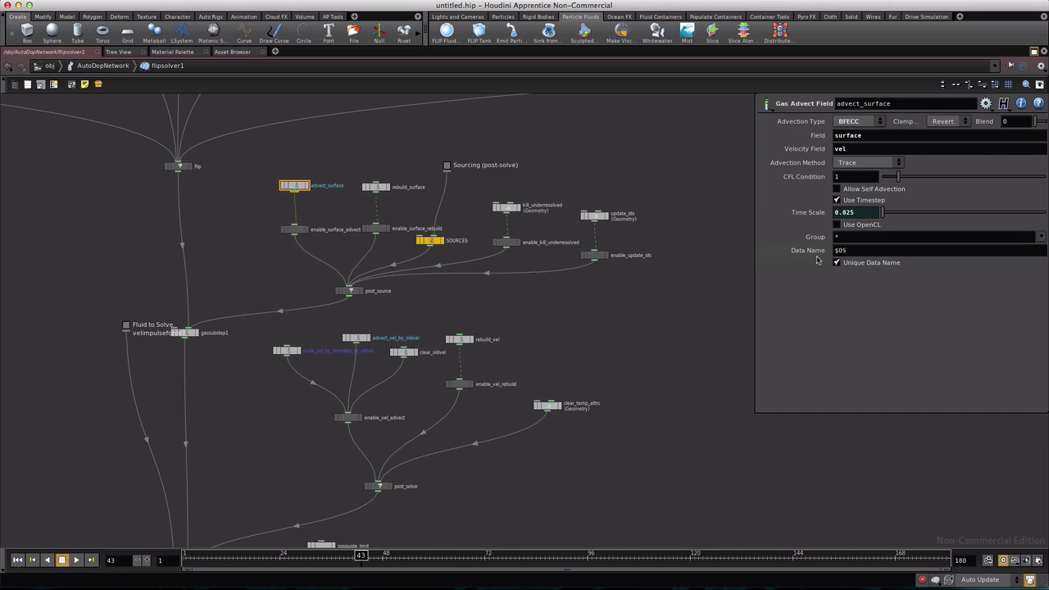
ctrl+middle_click(795, 215)
key(ctrl+z)
click(375, 187)
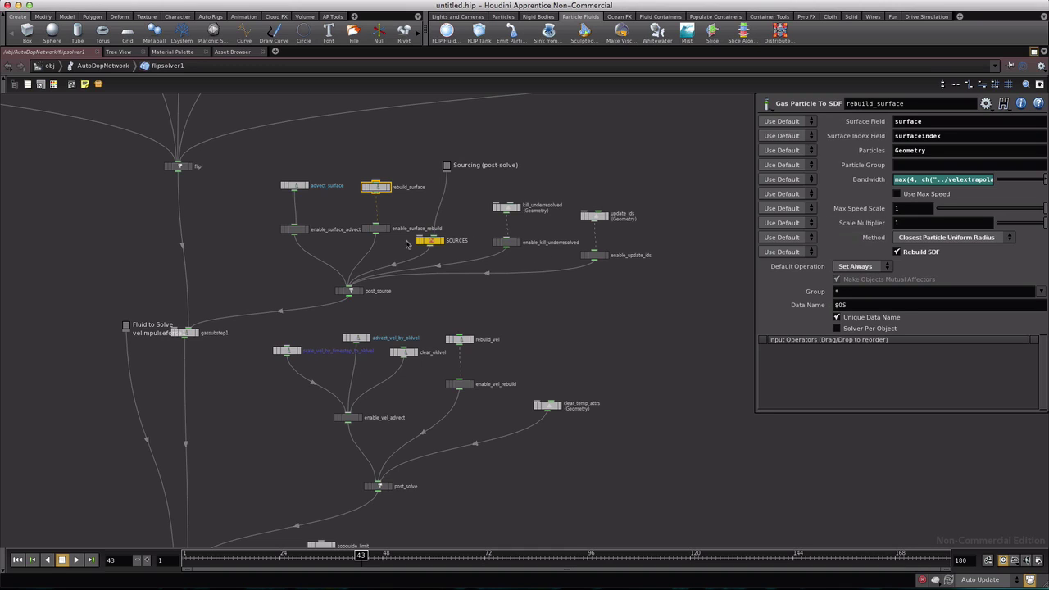
click(382, 232)
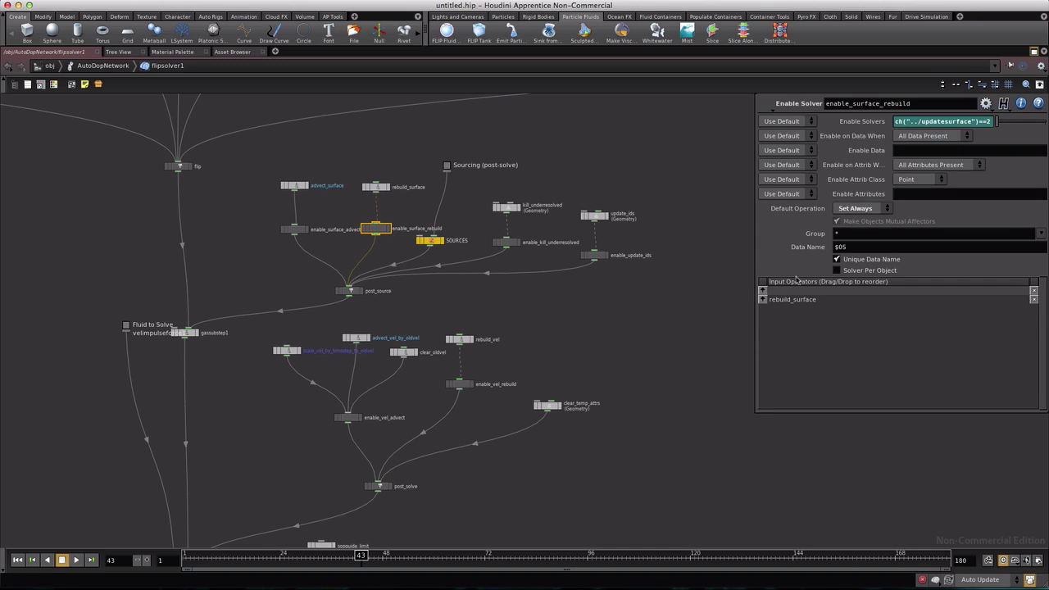
click(426, 241)
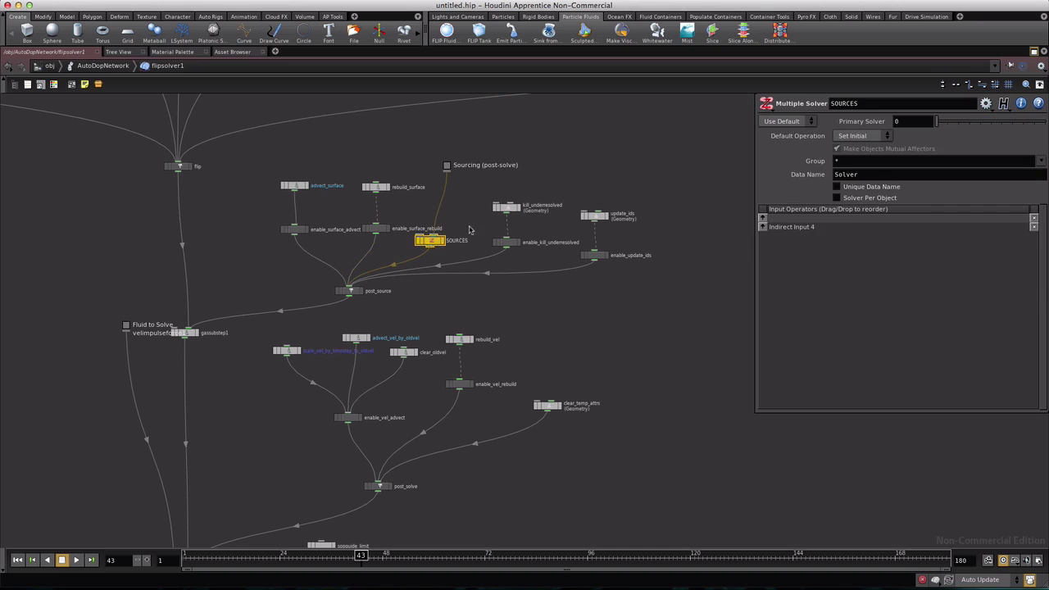
- Link kill_underresolved's Time Scale to the solver timescale and set it to Set Always
click(506, 208)
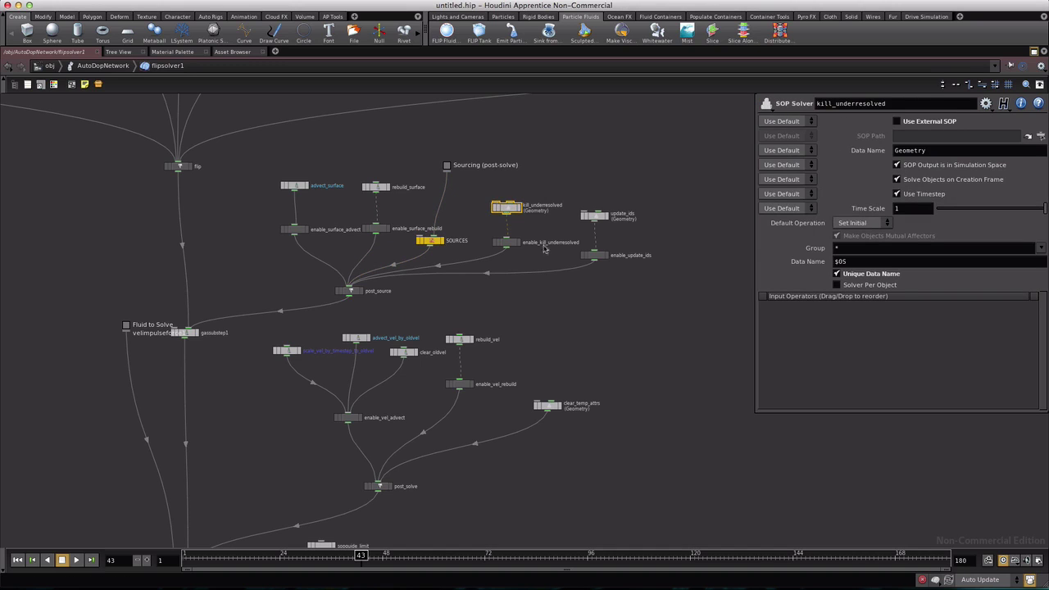
right_click(871, 211)
click(899, 302)
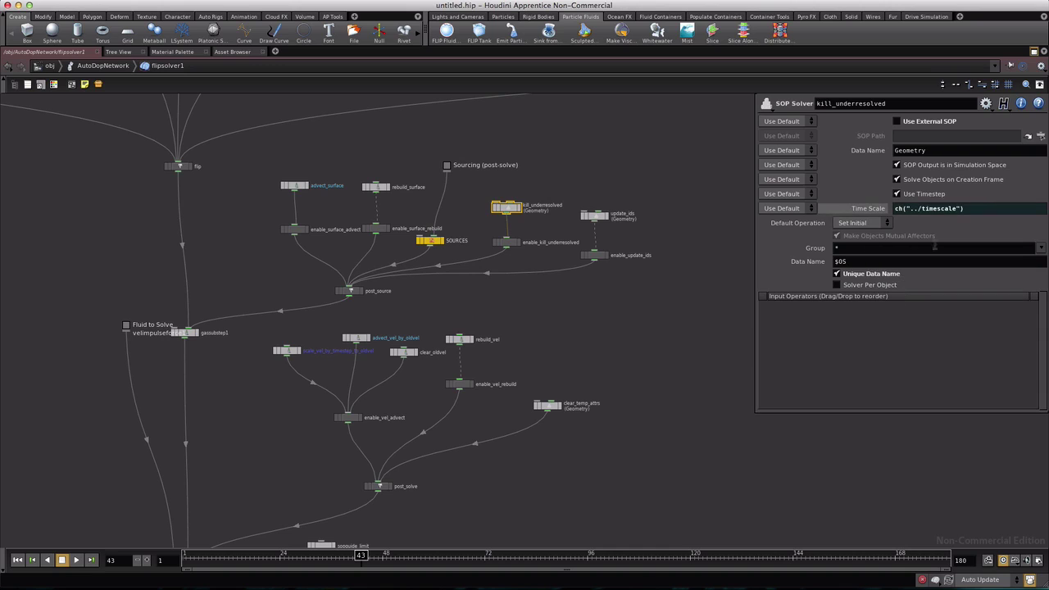
click(811, 211)
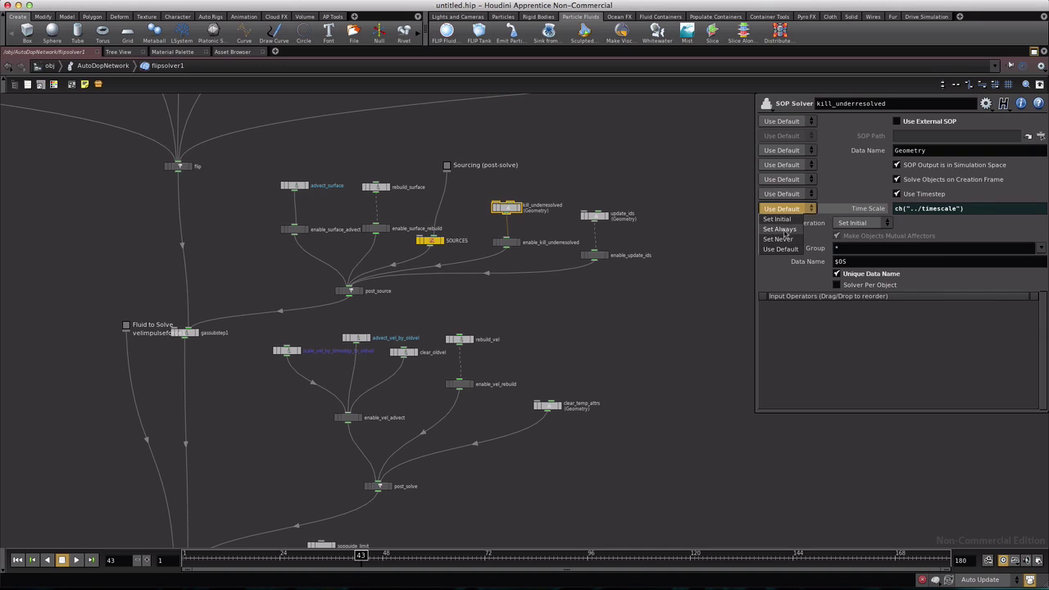
click(785, 235)
- Link update_ids's Time Scale to ch("../timescale") with Set Always, then check the enable nodes
click(595, 217)
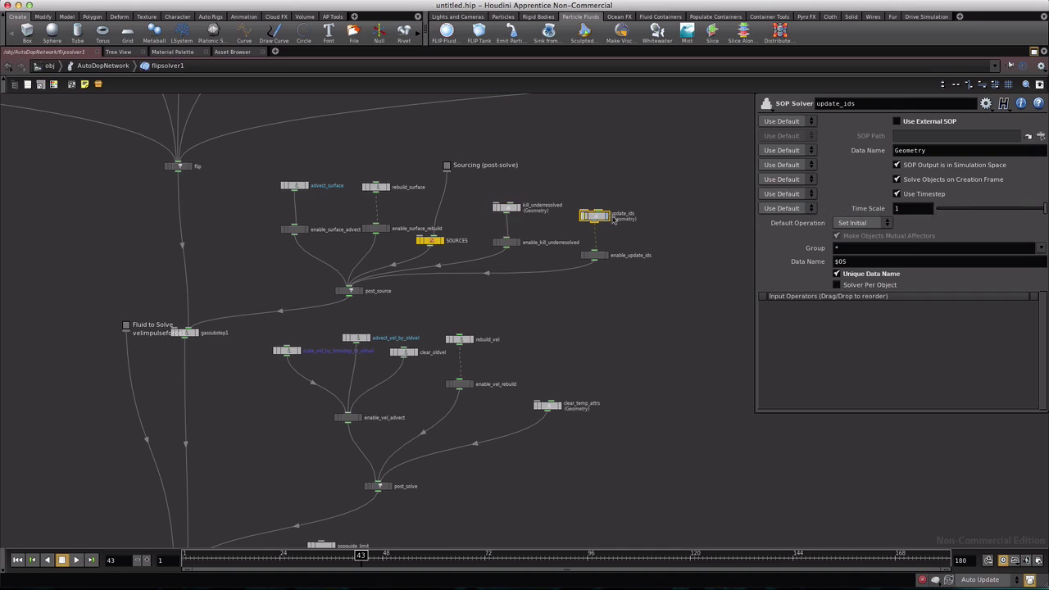
right_click(870, 209)
click(897, 293)
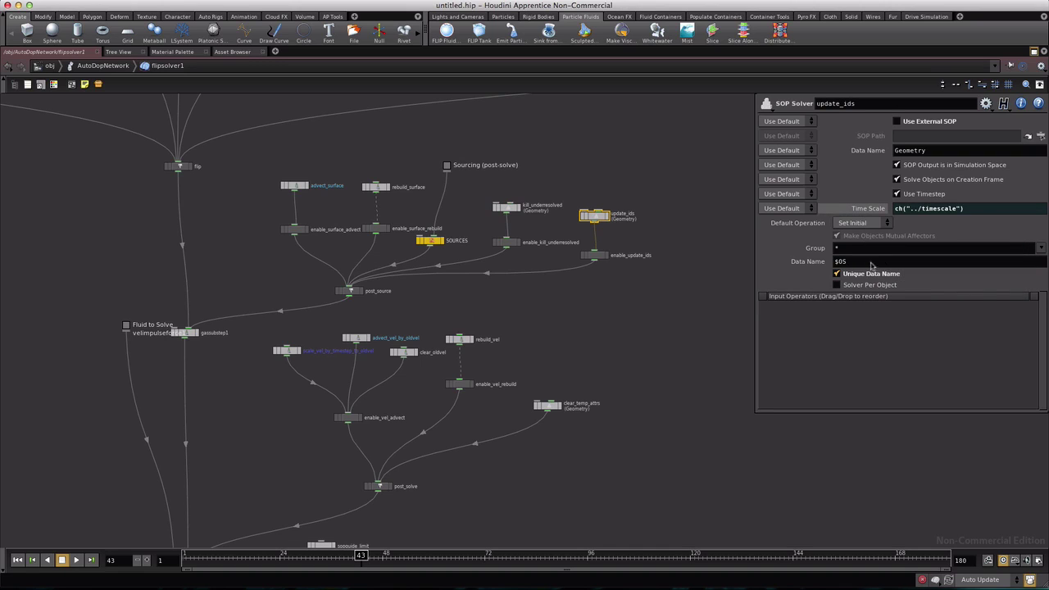
click(811, 209)
click(782, 229)
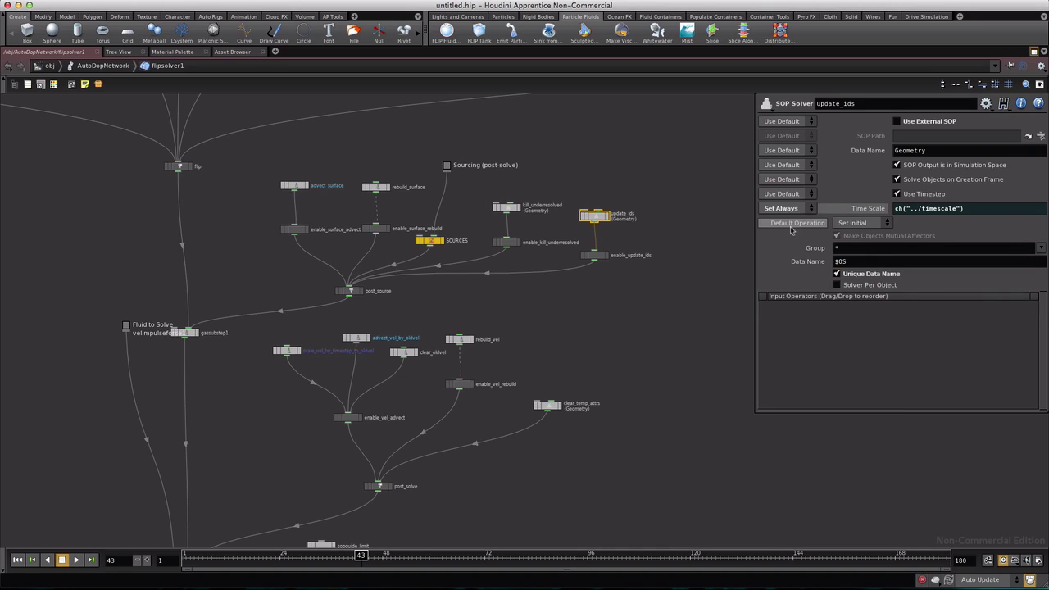
click(595, 256)
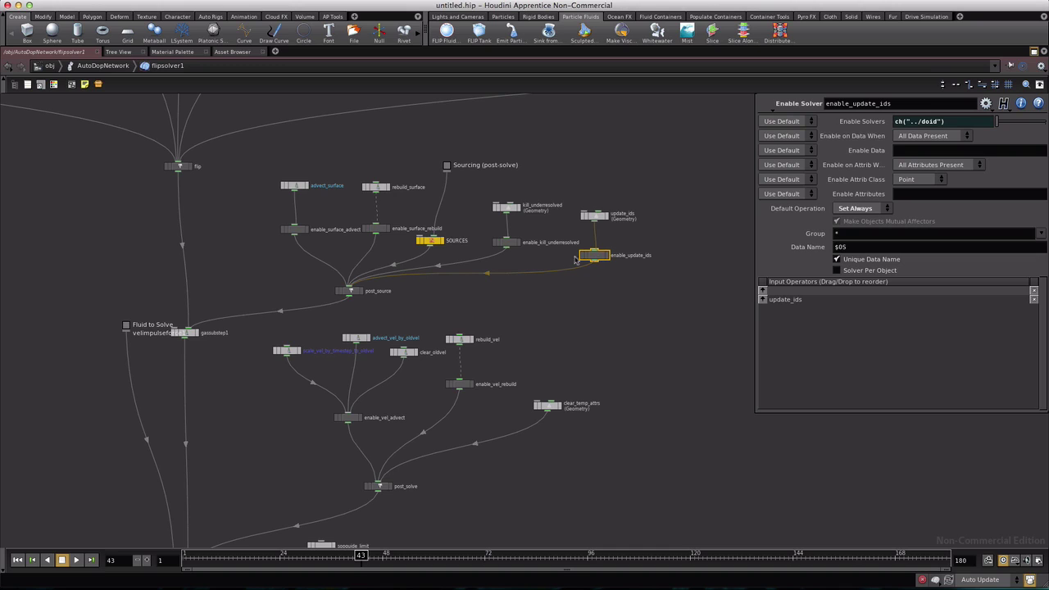
click(505, 243)
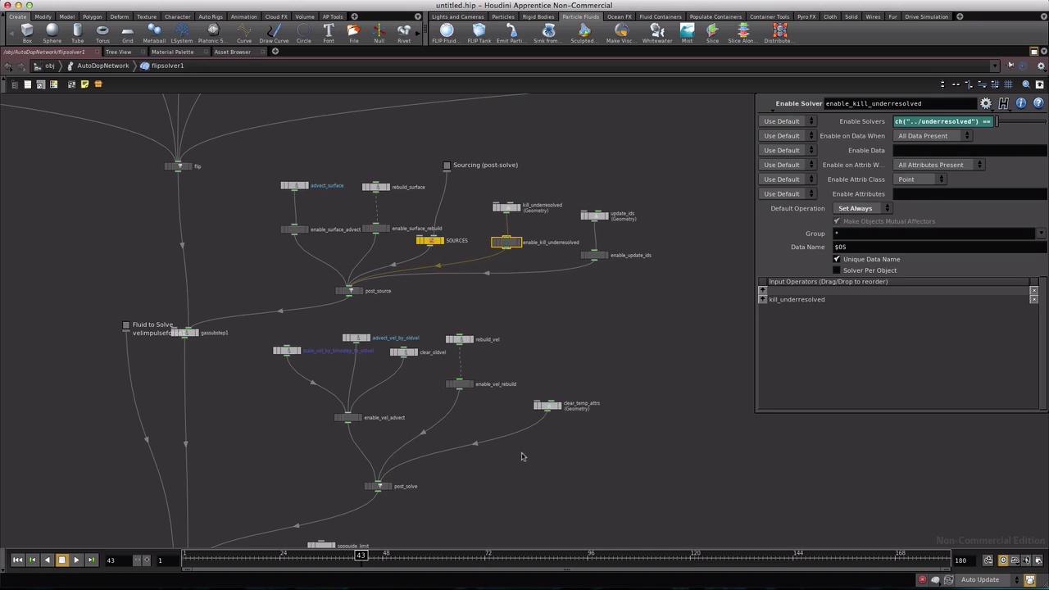
- Give clear_temp_attrs a Time Scale of ch("../timescale") set to Set Always
click(547, 406)
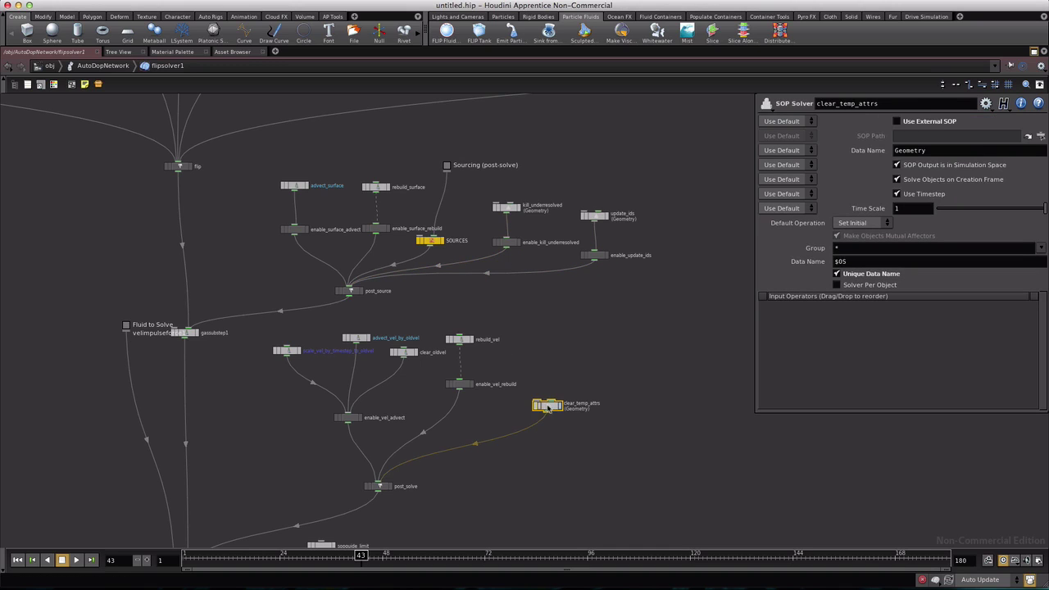
right_click(869, 210)
click(910, 295)
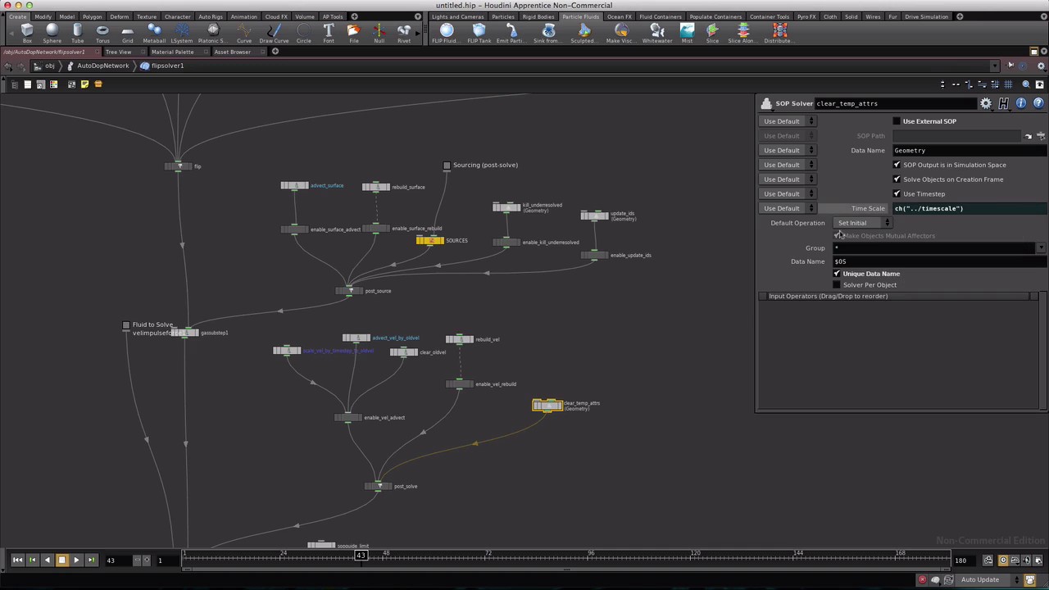
click(809, 211)
click(780, 236)
click(460, 340)
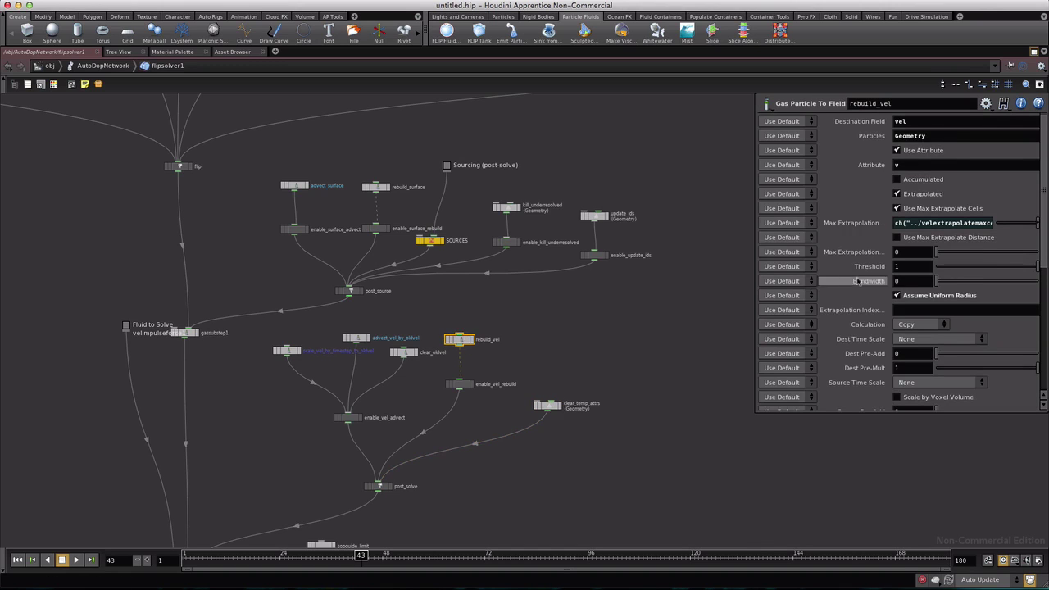
- Link clear_oldvel's Time Scale to the solver's timescale by pasting a relative reference
scroll(875, 317, down, 5)
scroll(874, 318, down, 7)
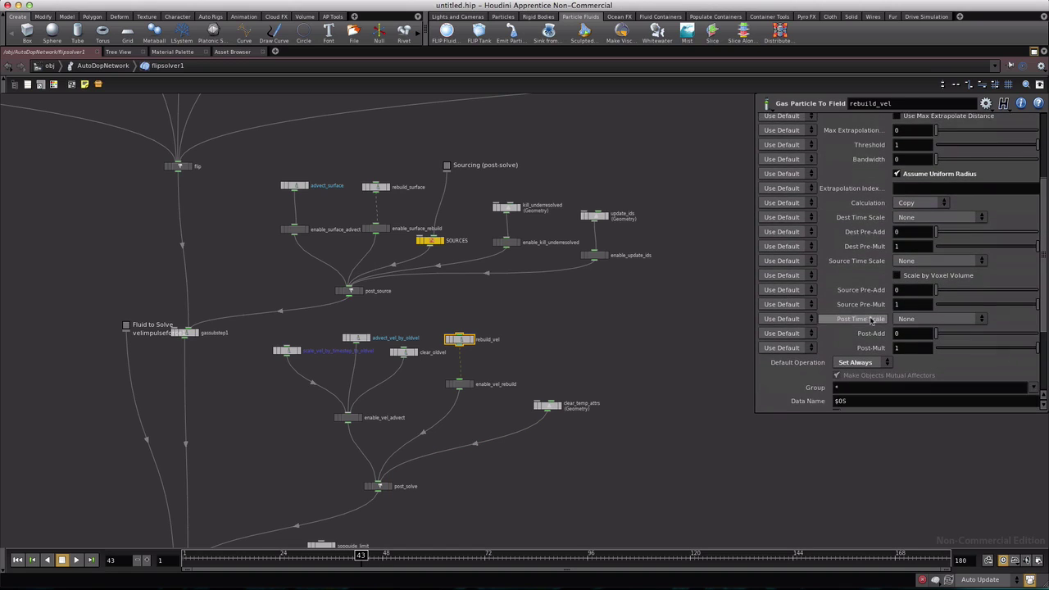
scroll(874, 325, up, 2)
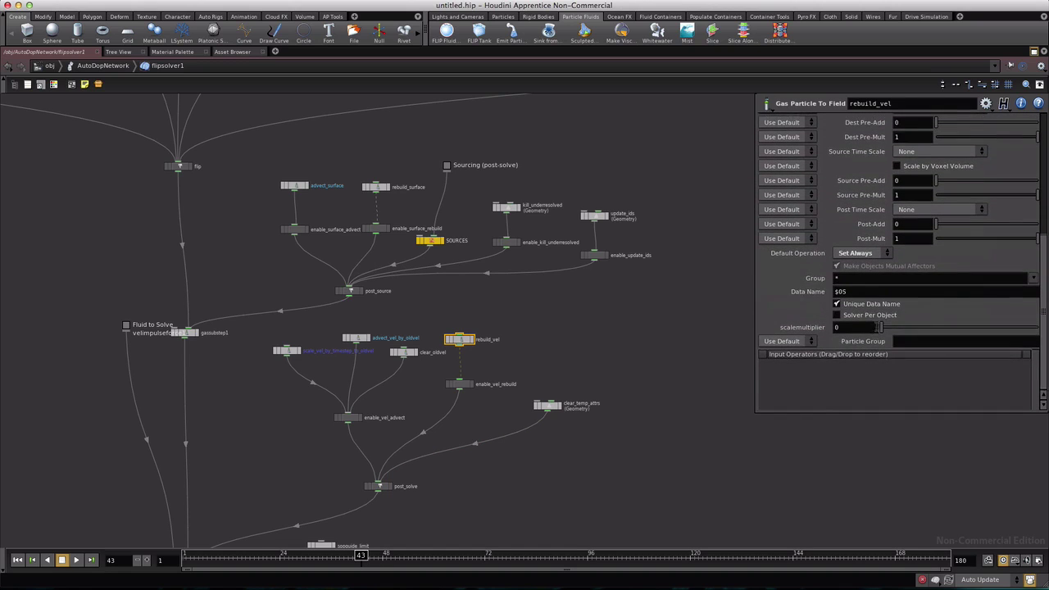
click(459, 385)
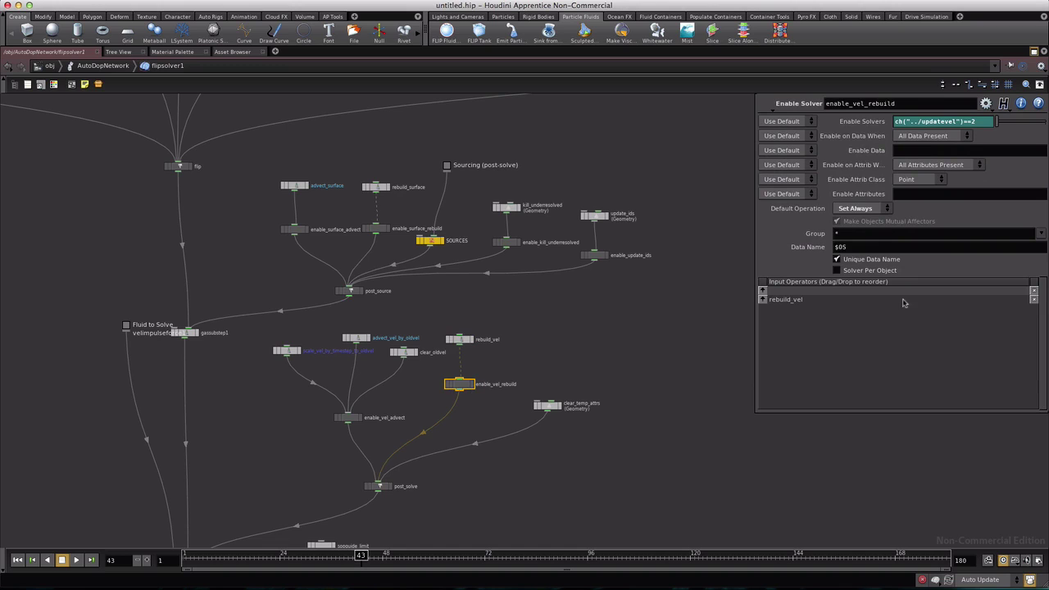
click(404, 353)
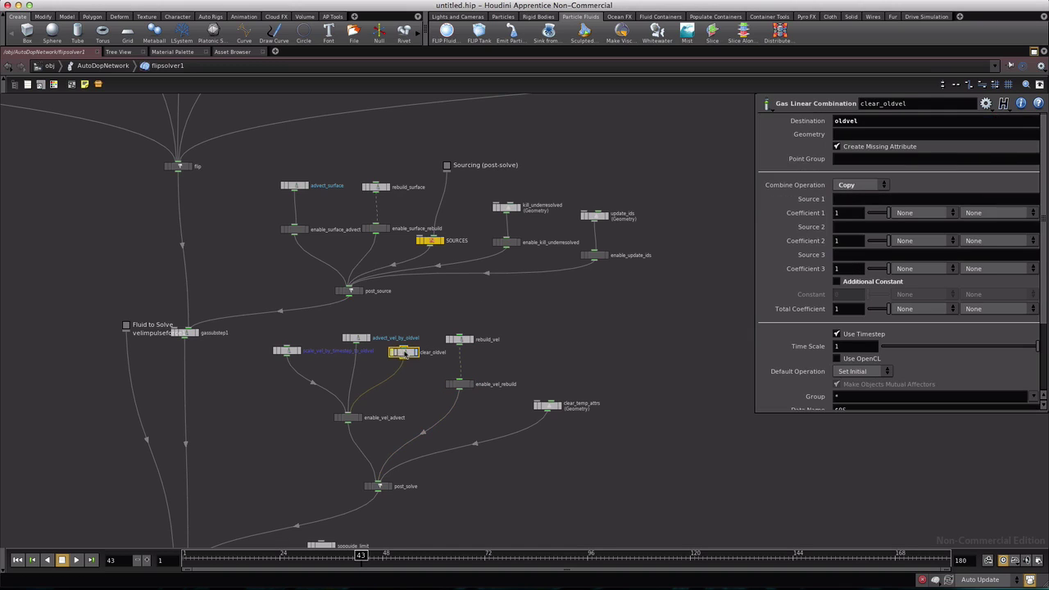
right_click(810, 347)
click(836, 436)
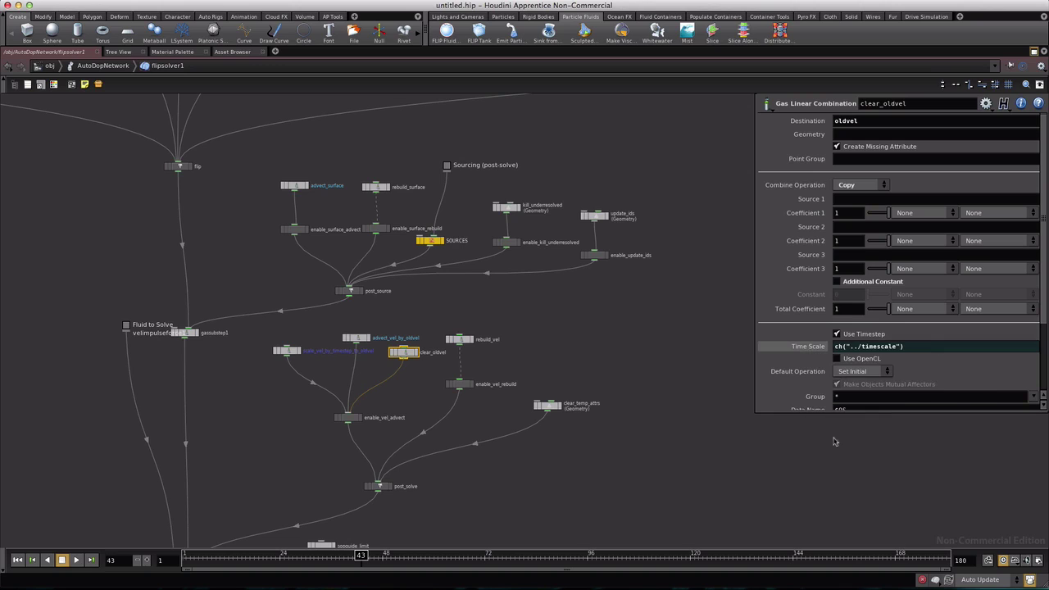
- Enable Use Timestep on scale_vel_by_timestep_to_oldvel and link its Time Scale to ch("../timescale")
click(358, 339)
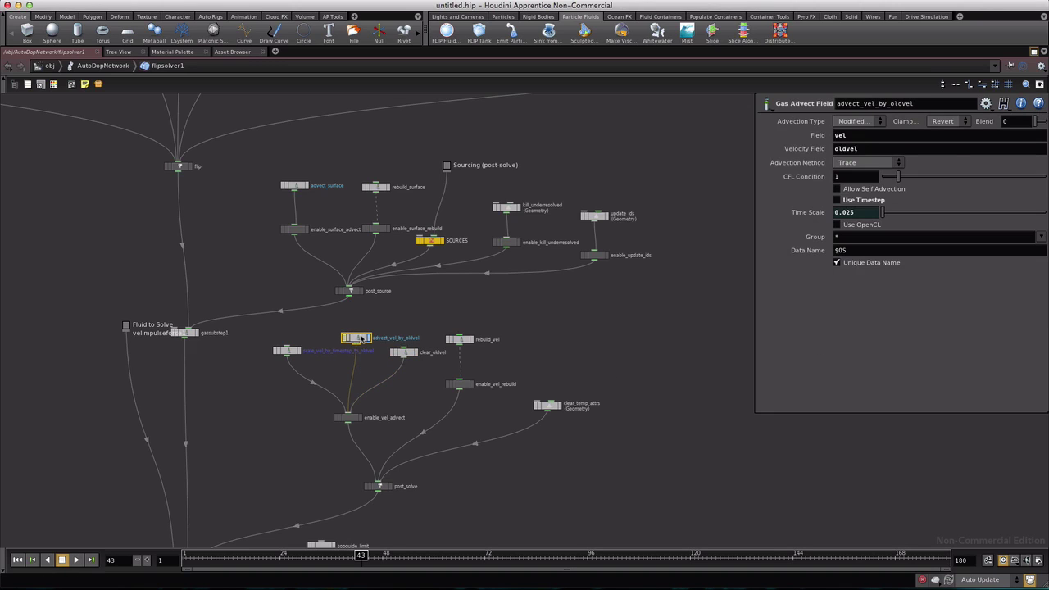
click(803, 212)
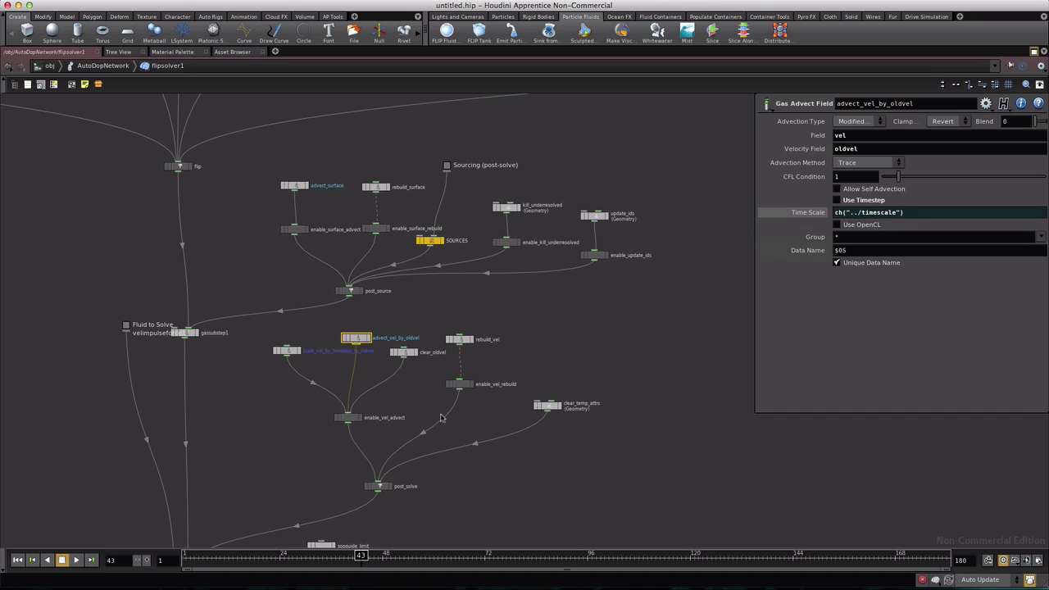
click(289, 350)
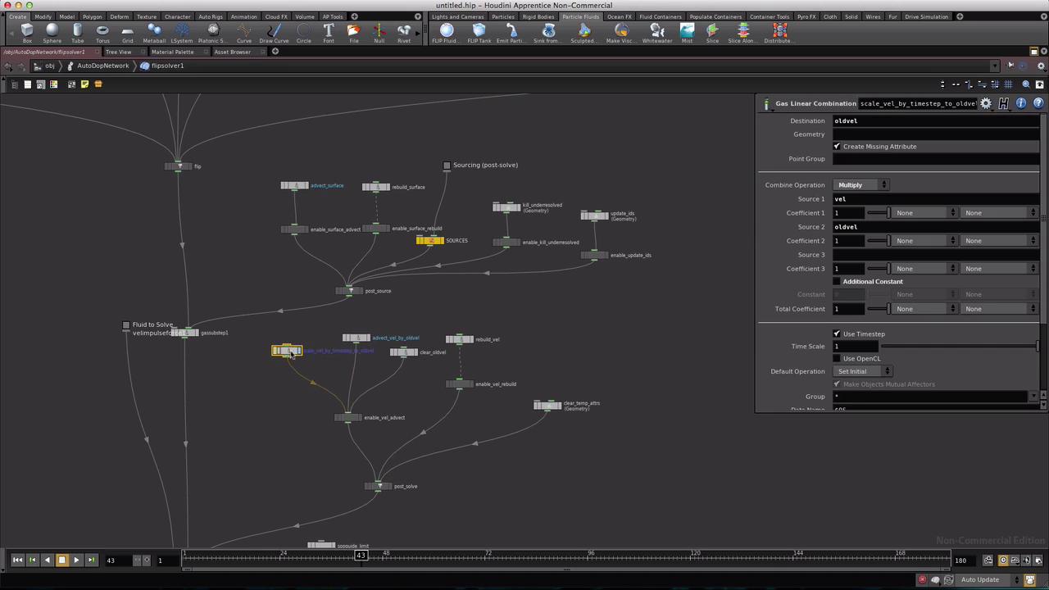
click(837, 333)
right_click(814, 350)
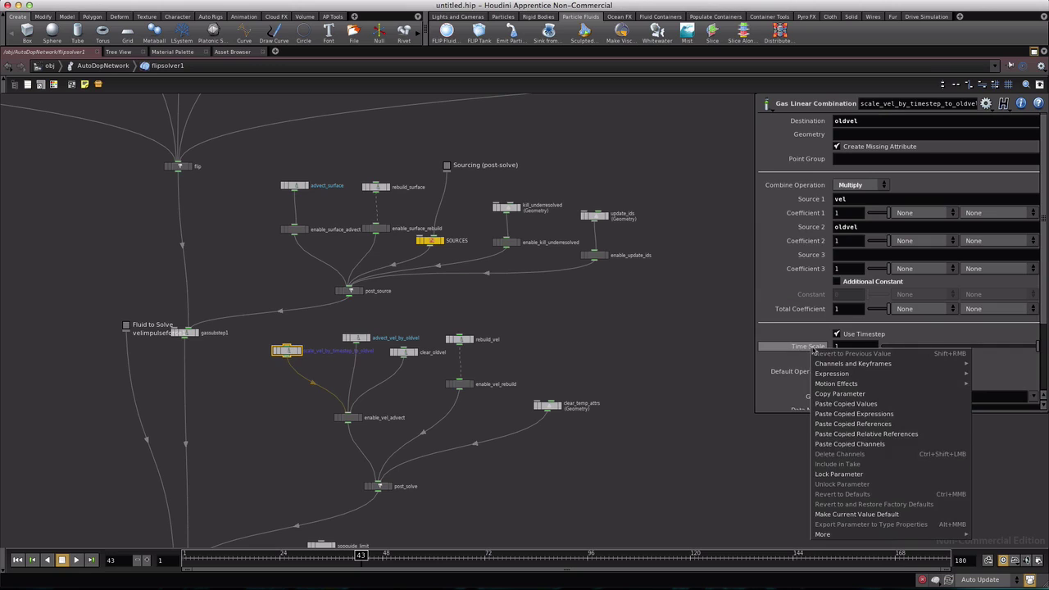
click(843, 437)
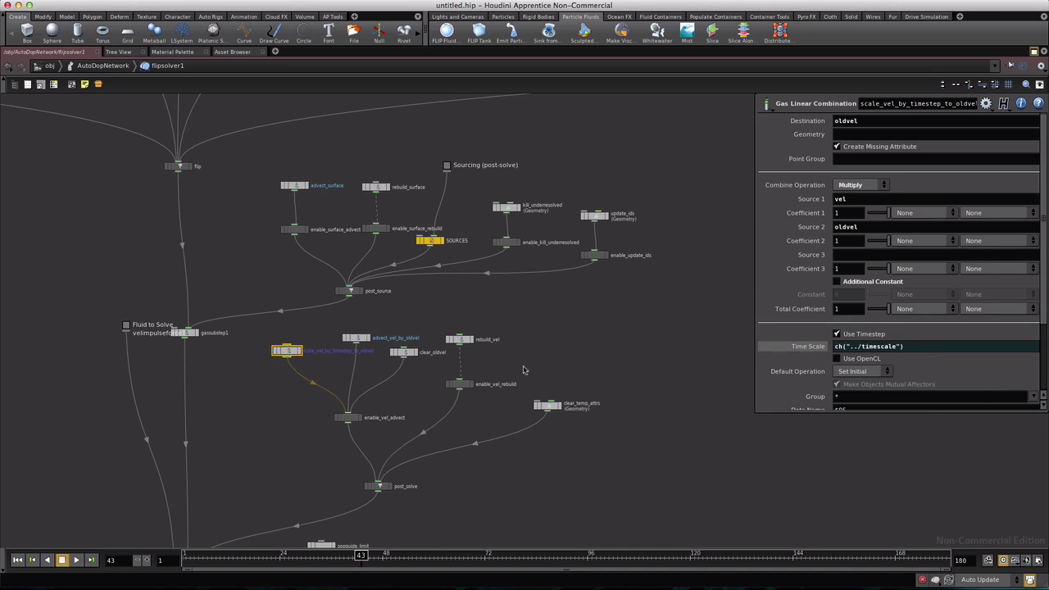
- Review enable_vel_advect, post_solve, sopguide_limit and gassubstep1 settings
click(348, 419)
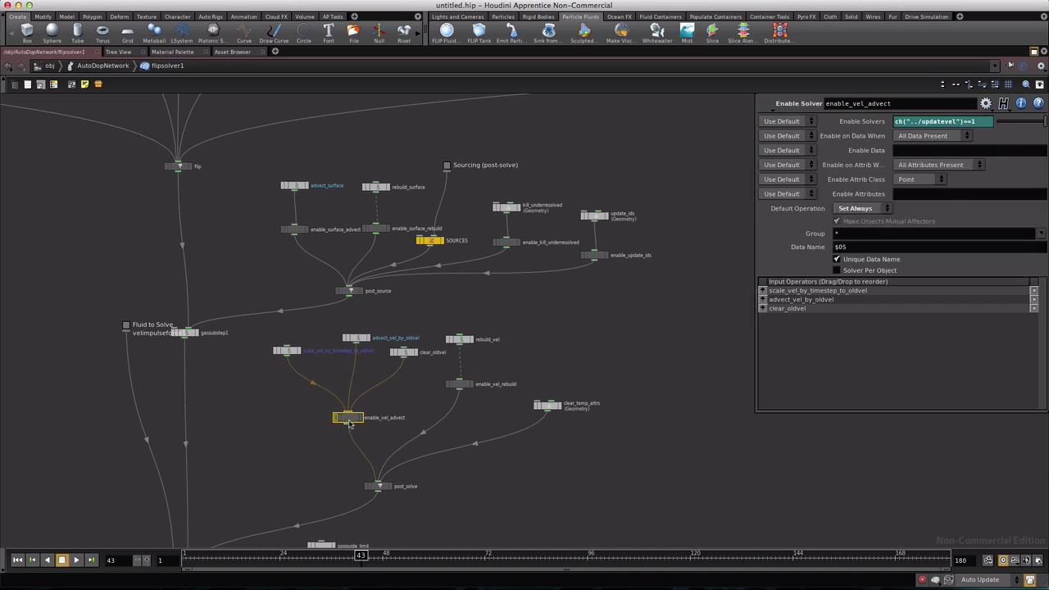
click(379, 487)
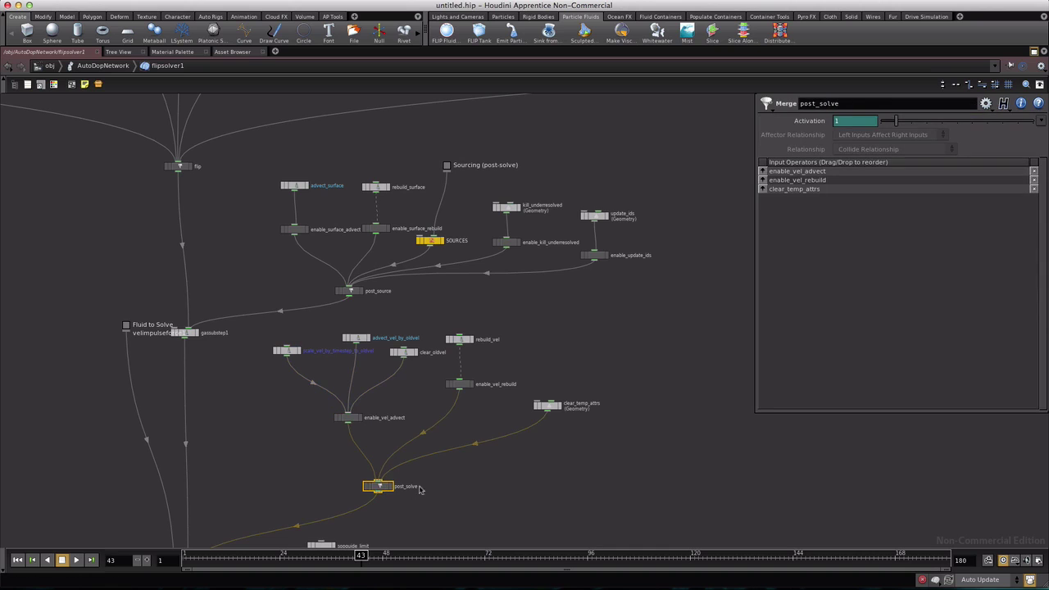
scroll(419, 494, down, 1)
middle_drag(311, 480, 443, 345)
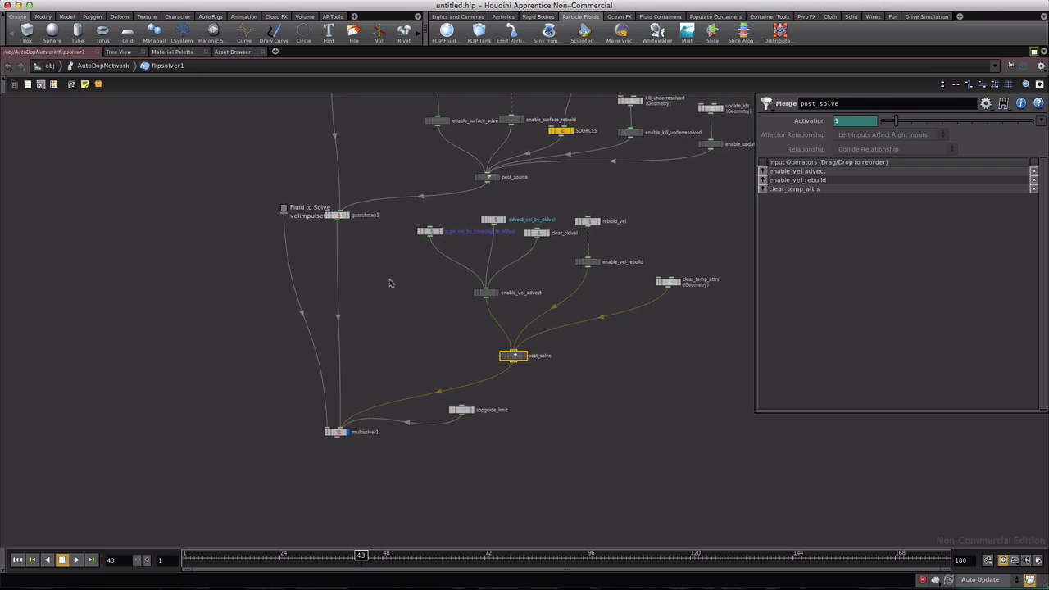
click(461, 411)
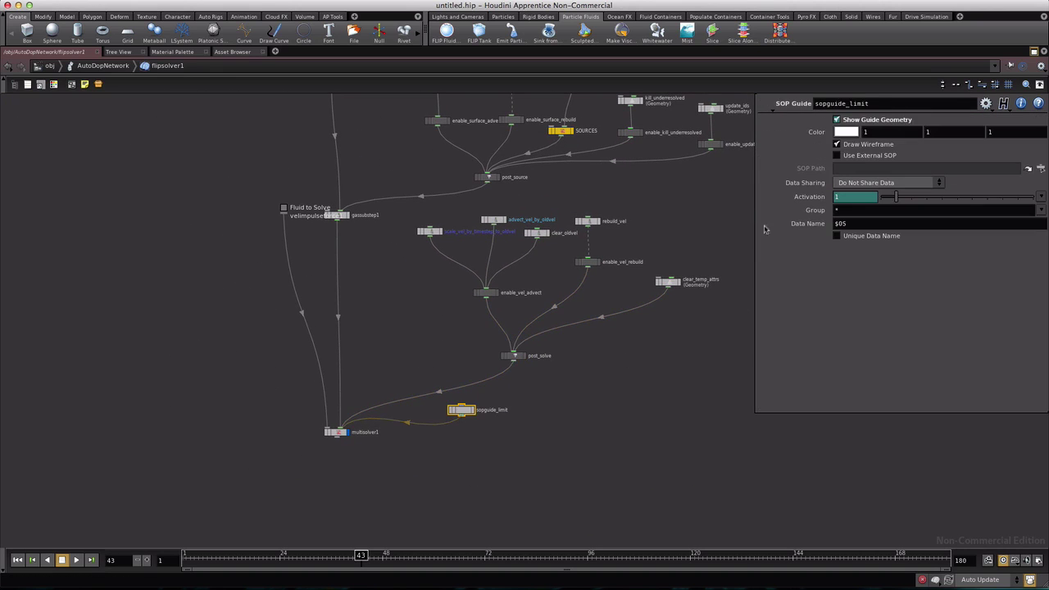
click(340, 216)
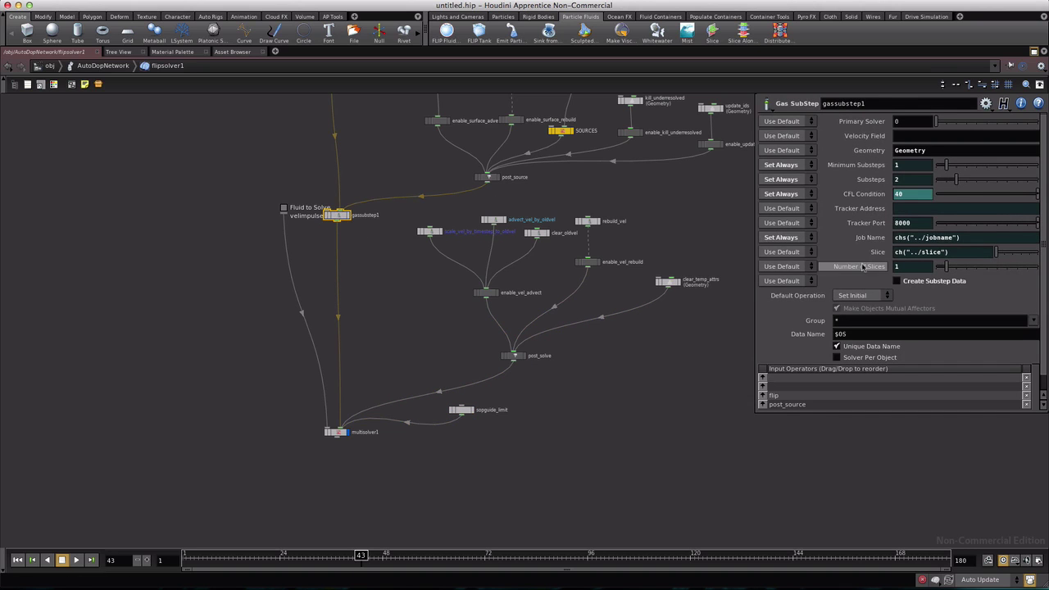
- Close the floating parameters, restore the full layout and return to AutoDopNetwork
key(p)
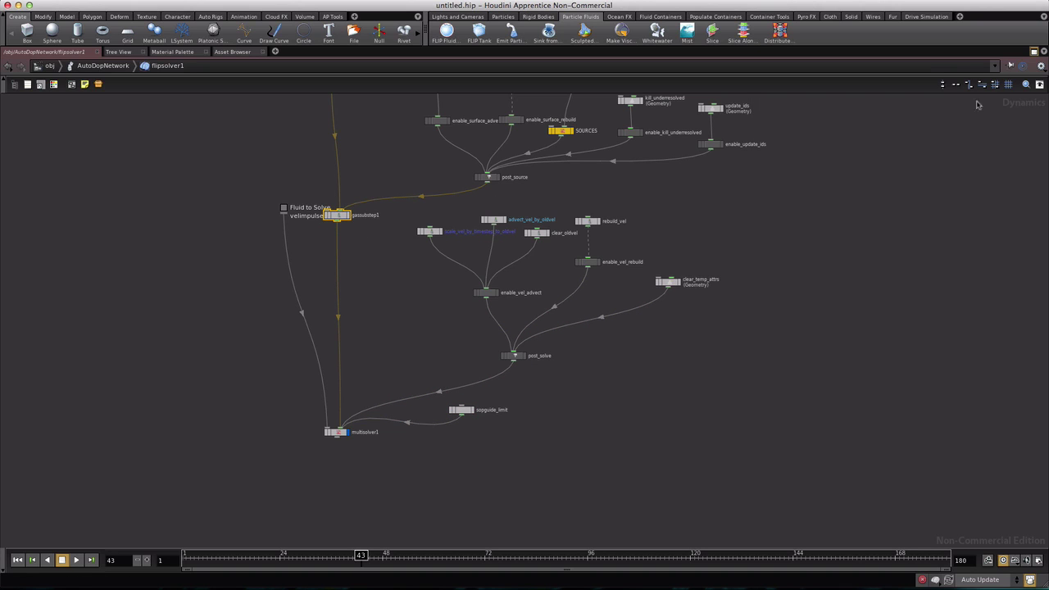
click(1033, 51)
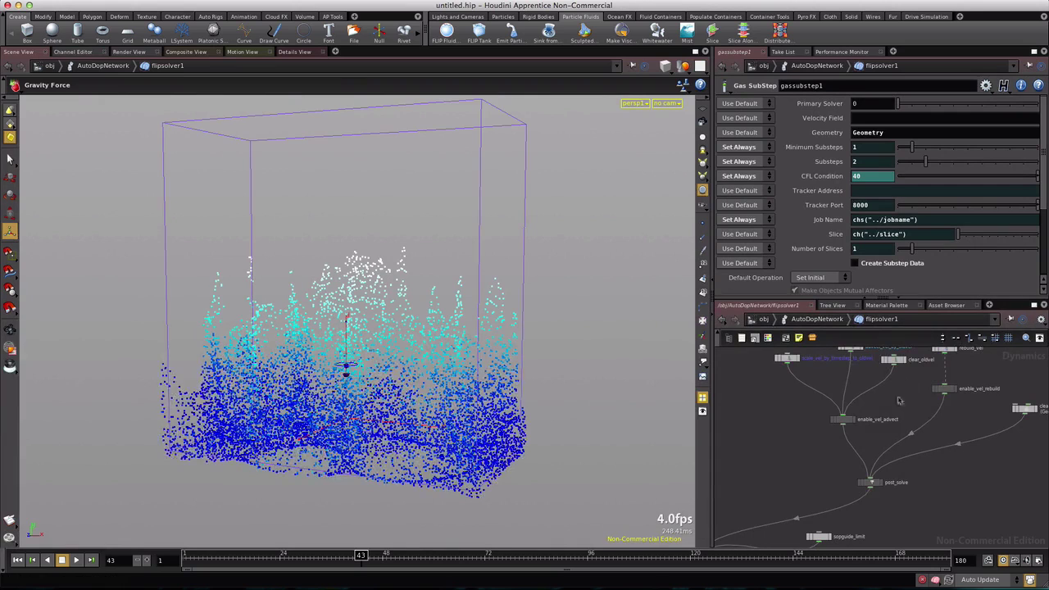
click(809, 320)
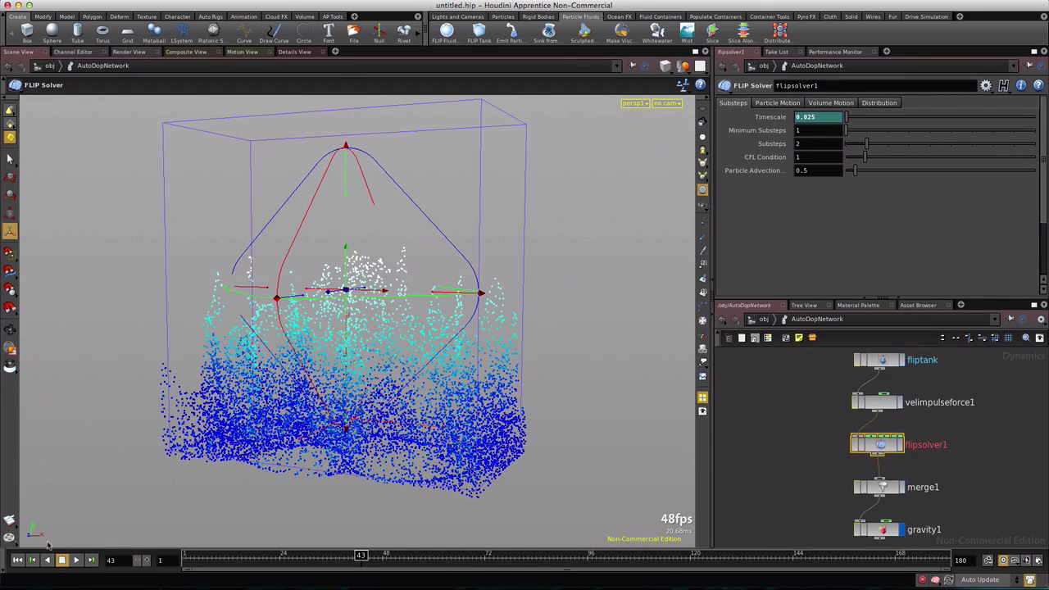
- Play the FLIP simulation from frame one and orbit to watch the 0.025 slow-motion splash
click(16, 559)
click(76, 559)
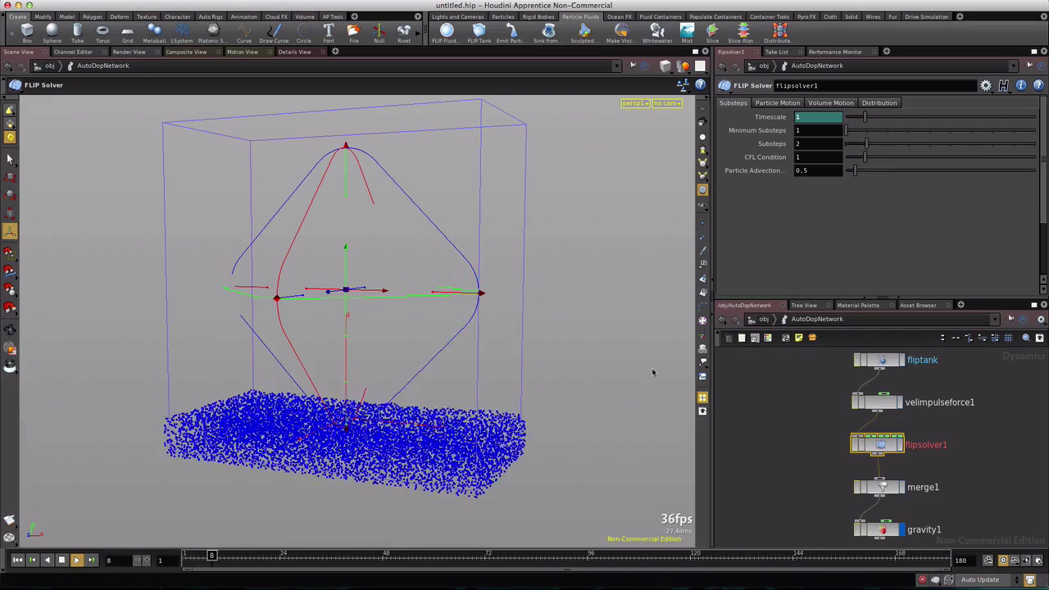
key(Escape)
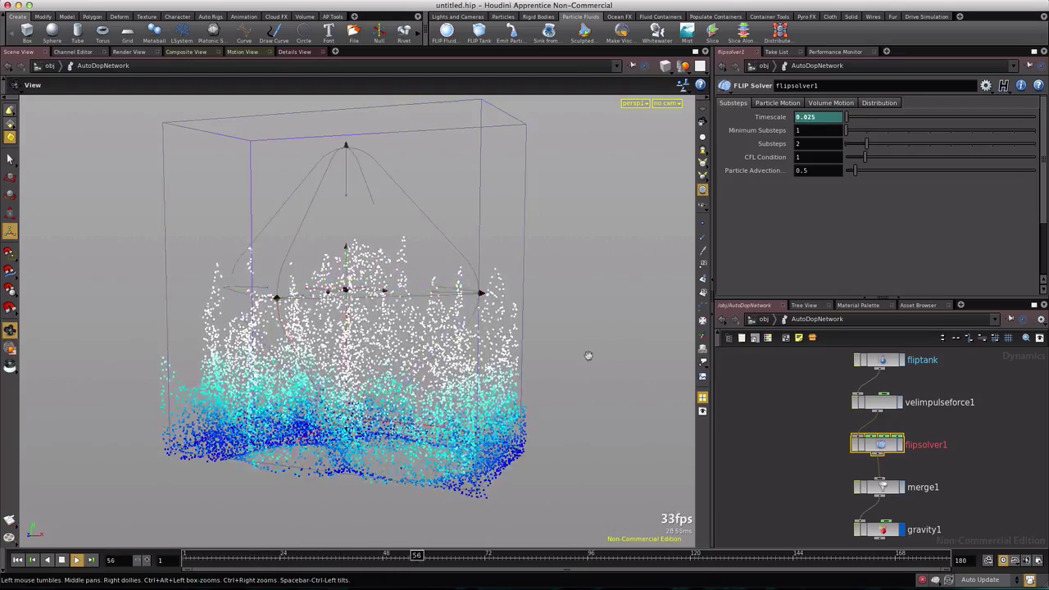
drag(553, 367, 917, 367)
key(Return)
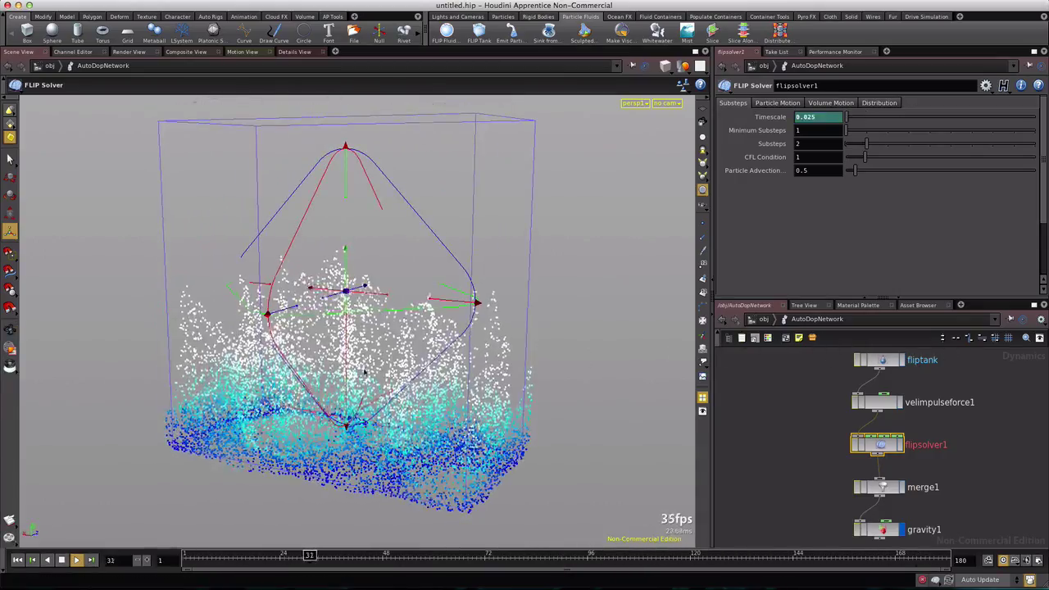